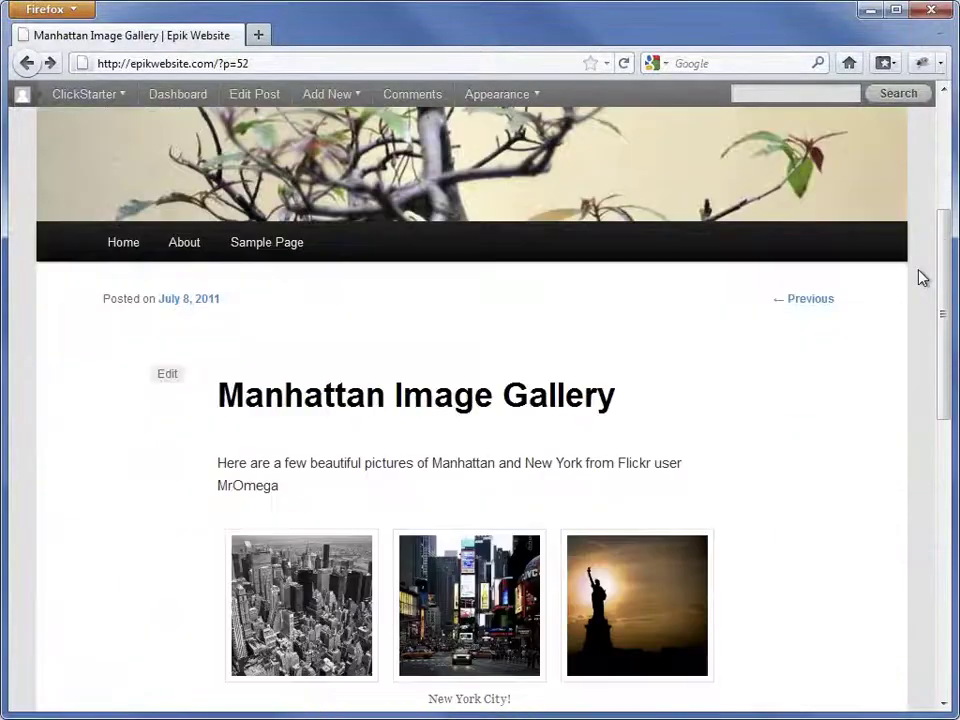
{"action": "scroll", "coordinate": [921, 276], "scroll_direction": "down", "scroll_amount": 3}
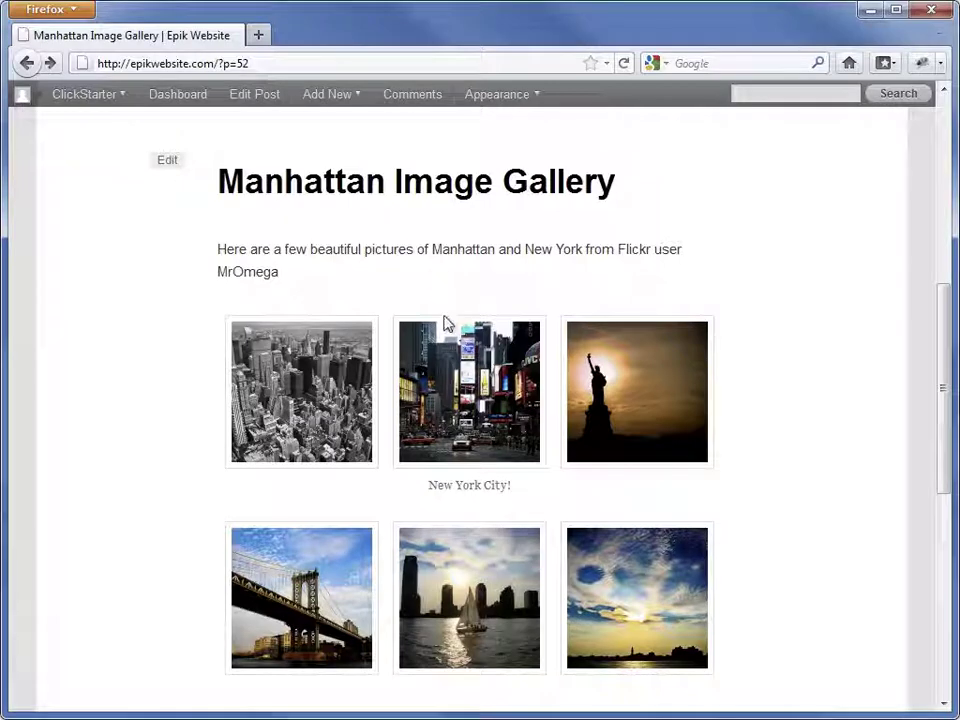
- Open the Times Square III attachment page and scroll through its caption, description and comment form
{"action": "left_click", "coordinate": [449, 370]}
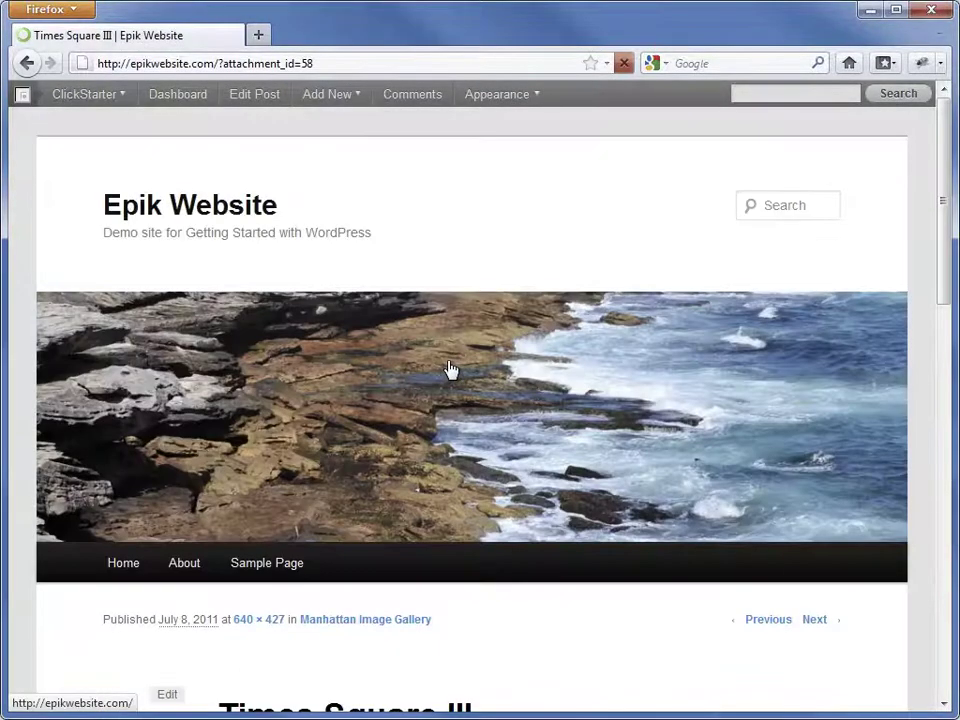
{"action": "scroll", "coordinate": [449, 370], "scroll_direction": "down", "scroll_amount": 7}
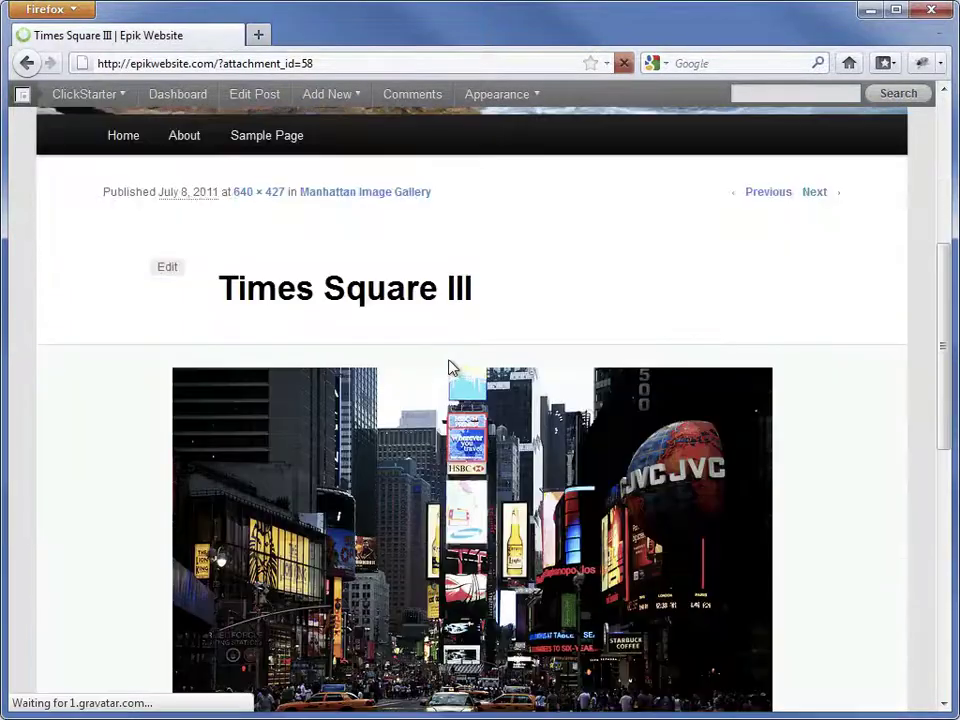
{"action": "scroll", "coordinate": [423, 321], "scroll_direction": "down", "scroll_amount": 9}
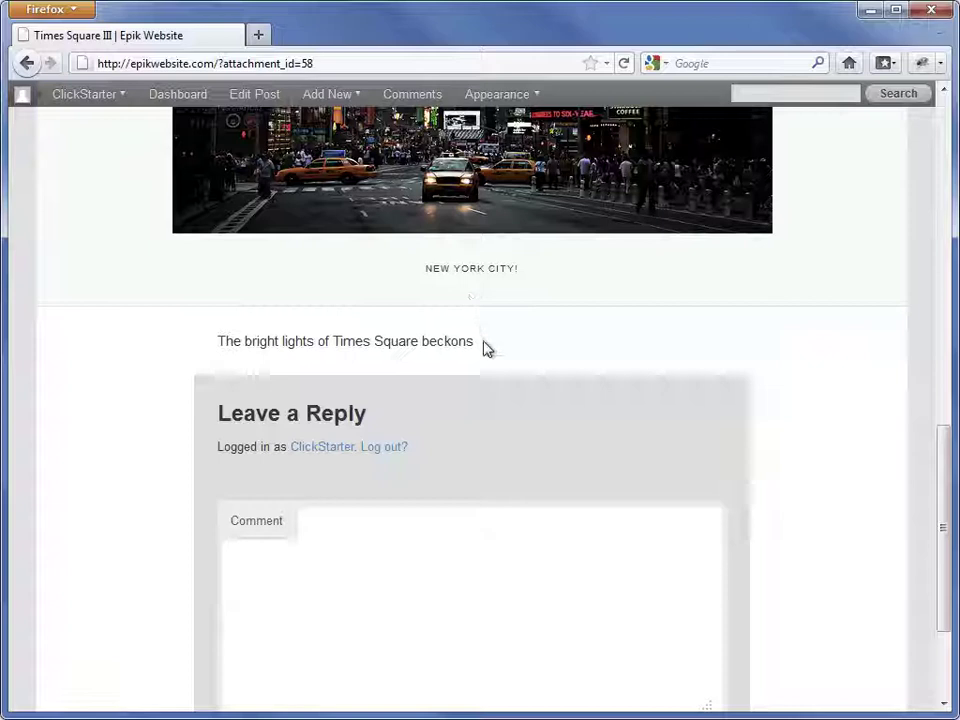
{"action": "scroll", "coordinate": [484, 347], "scroll_direction": "down", "scroll_amount": 3}
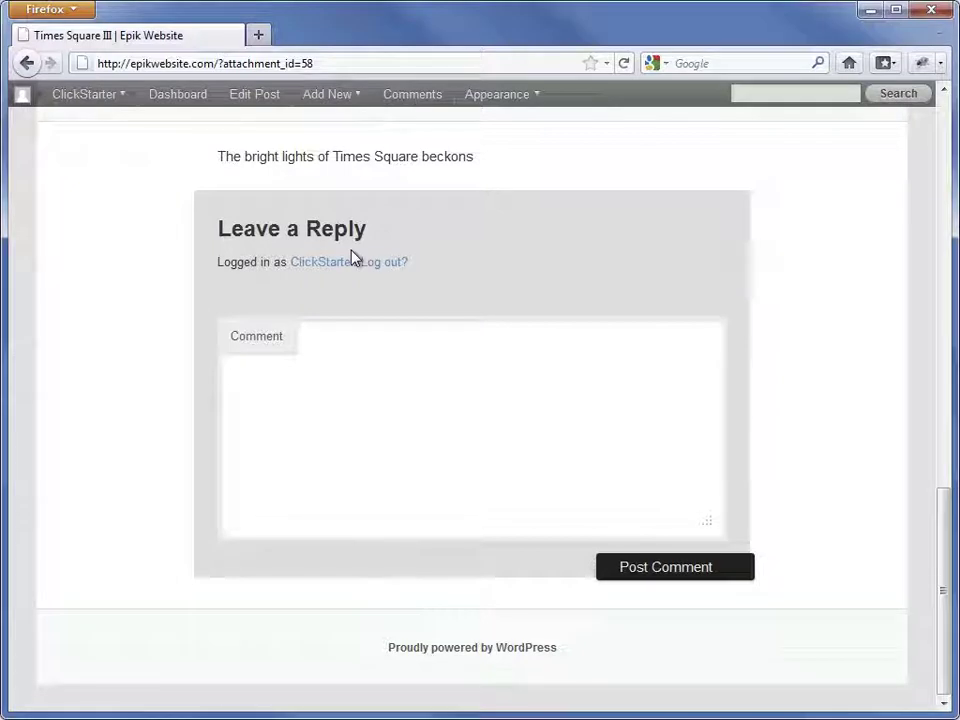
- Create a new post titled 'Travel Photos Gallery' and paste in the Flickr photographer credit line
{"action": "mouse_move", "coordinate": [328, 96]}
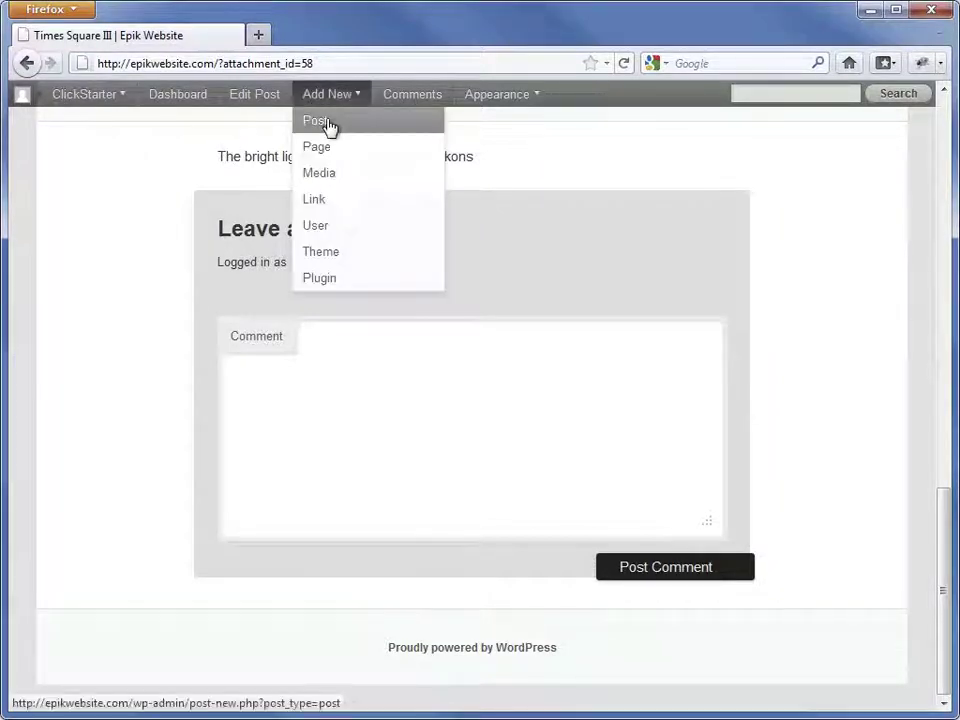
{"action": "left_click", "coordinate": [327, 122]}
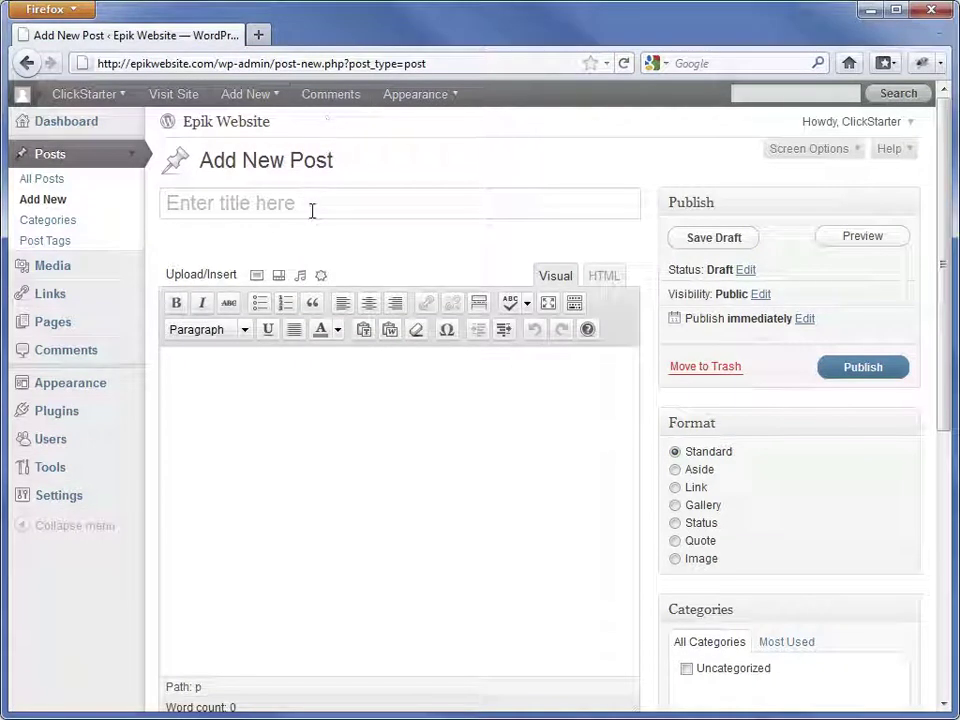
{"action": "type", "text": "Travel"}
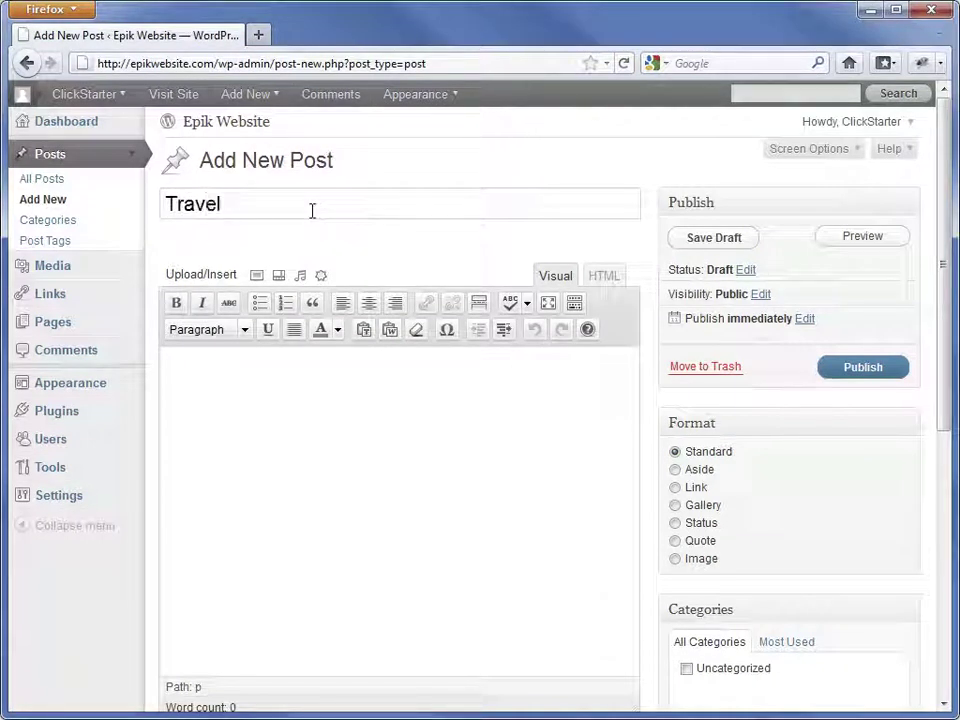
{"action": "type", "text": " Photos Gallery"}
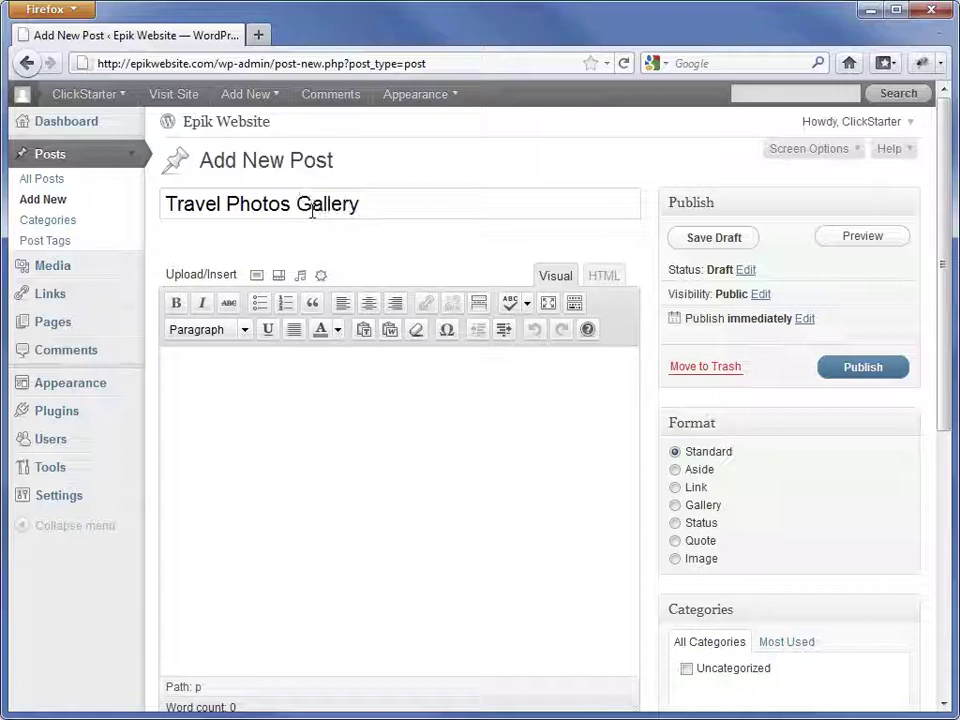
{"action": "left_click", "coordinate": [287, 407]}
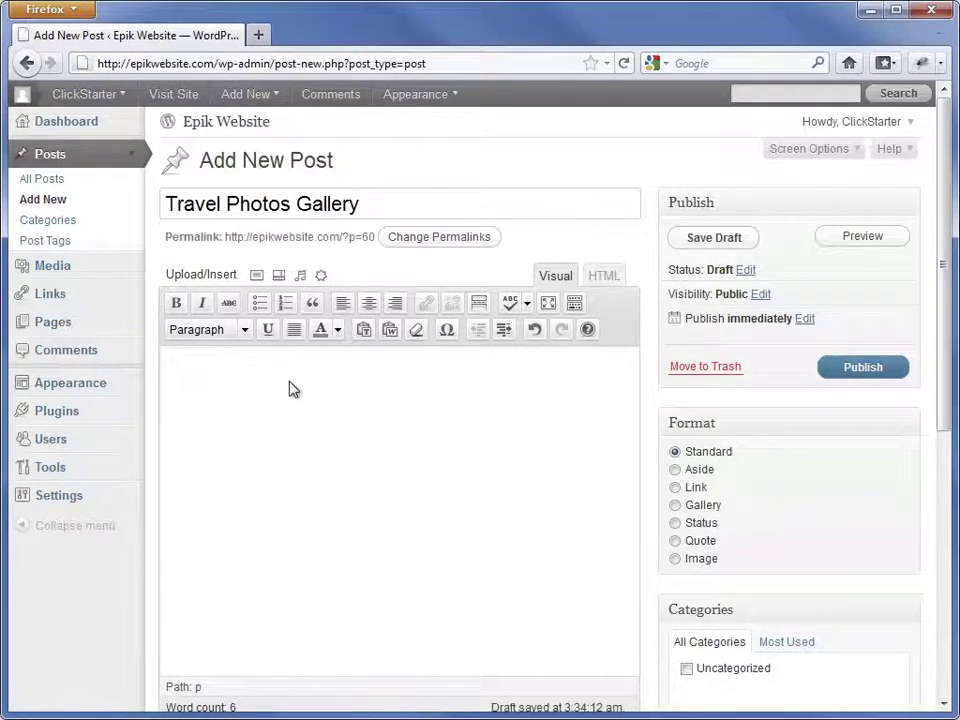
{"action": "right_click", "coordinate": [290, 389]}
{"action": "left_click", "coordinate": [335, 463]}
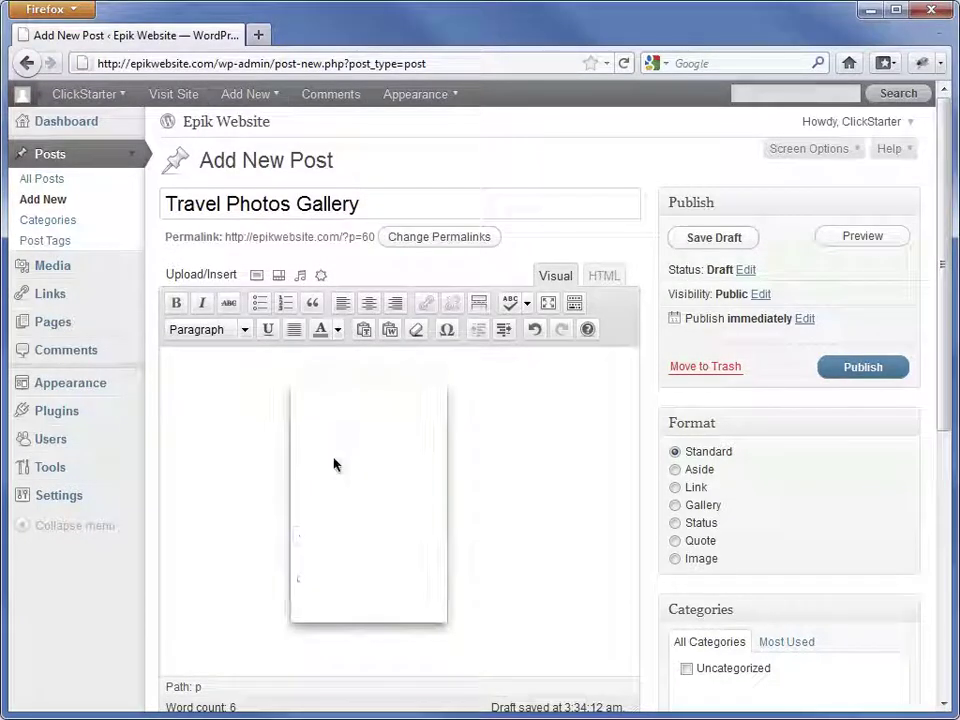
{"action": "key", "text": "Return"}
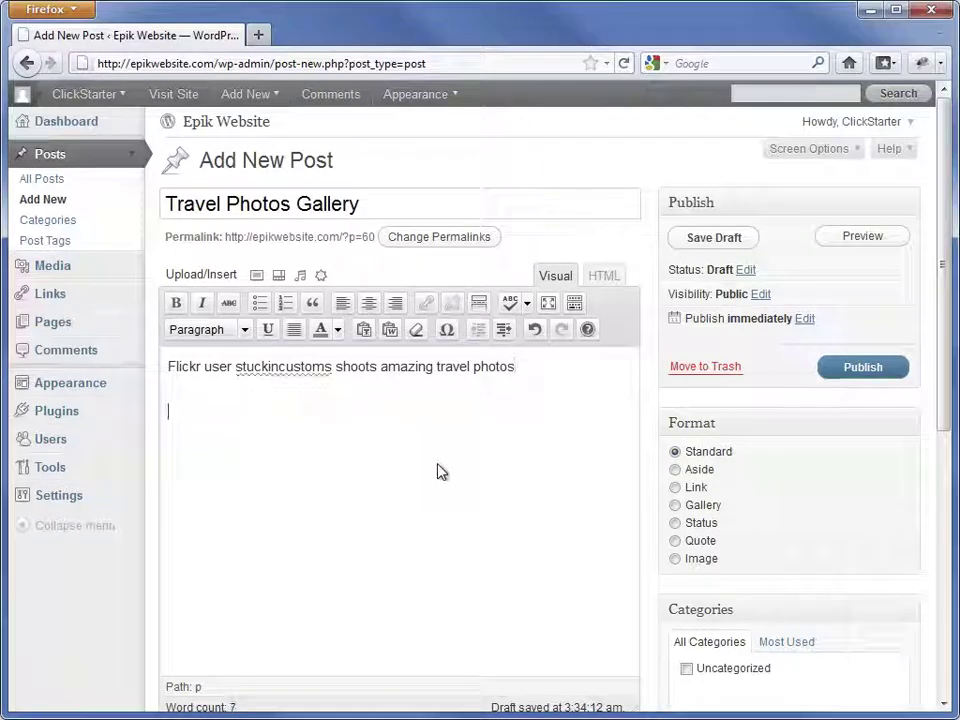
- Choose all nine photos from Desktop > Travel photo gallery for upload, shown as medium thumbnails
{"action": "left_click", "coordinate": [255, 276]}
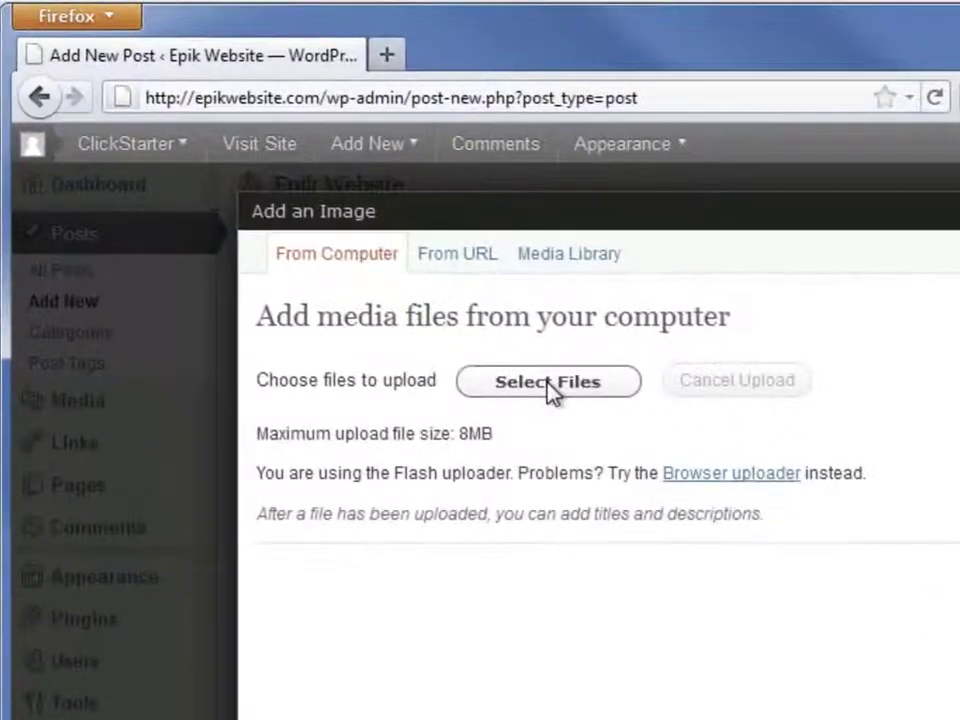
{"action": "left_click", "coordinate": [548, 383]}
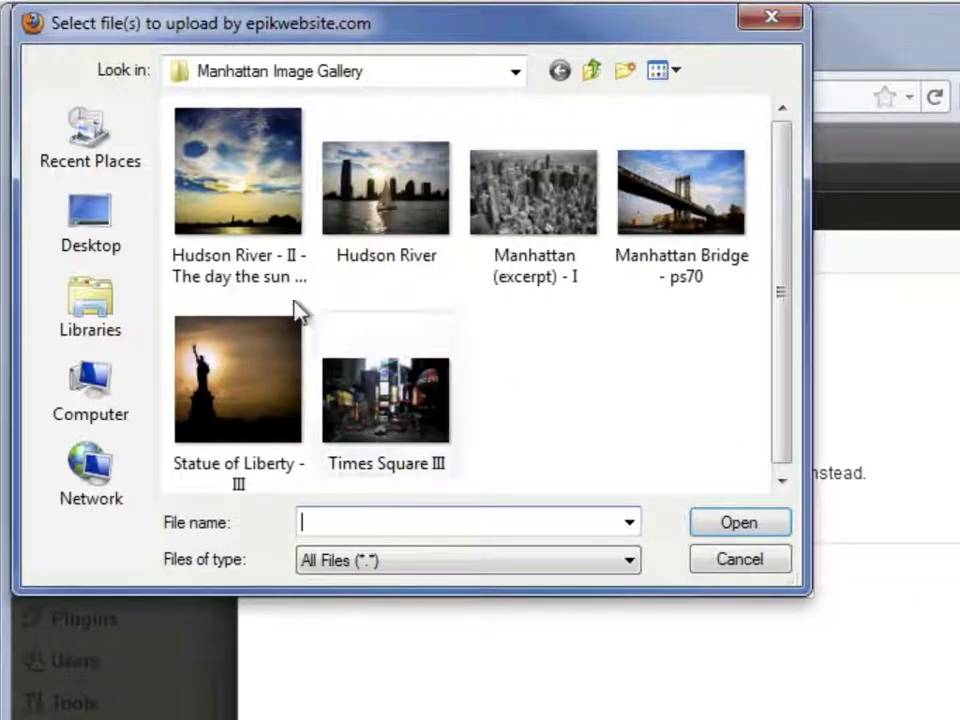
{"action": "left_click", "coordinate": [104, 226]}
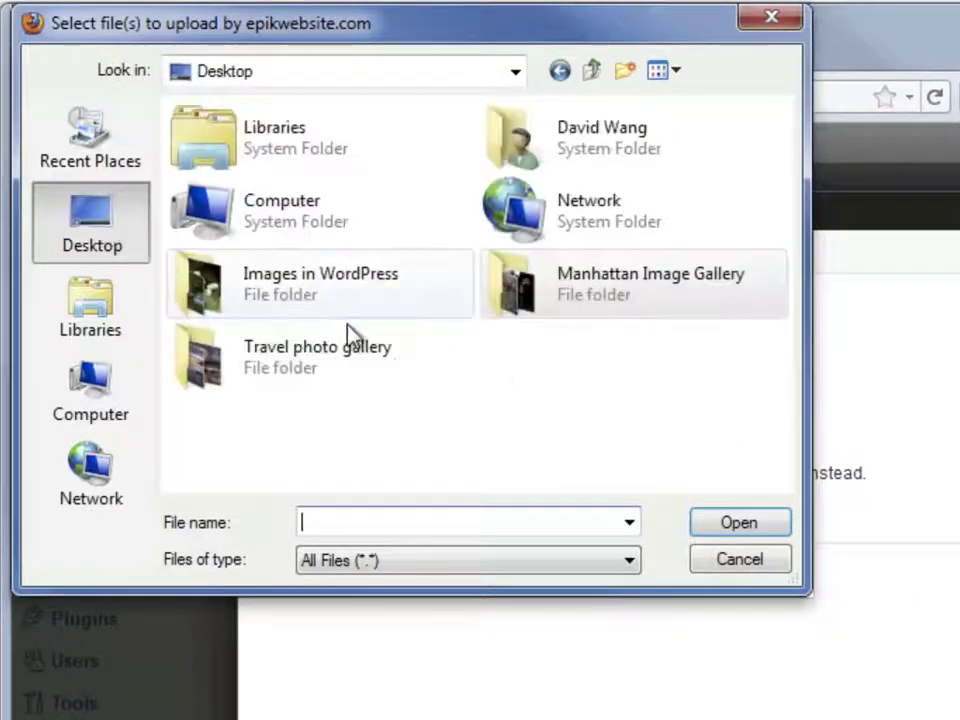
{"action": "double_click", "coordinate": [302, 358]}
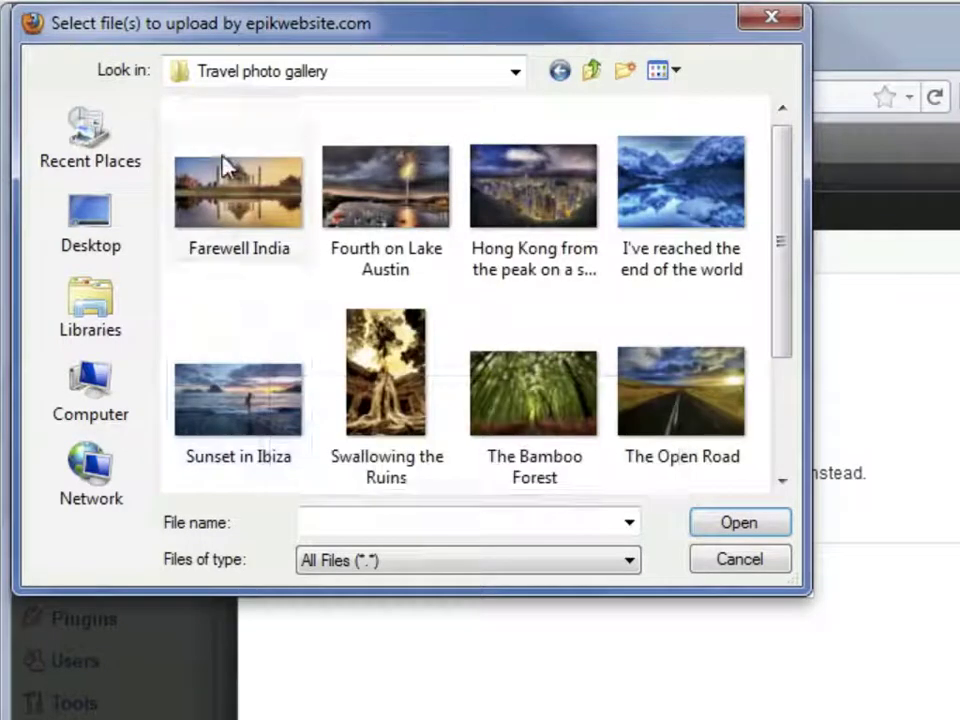
{"action": "left_click_drag", "start_coordinate": [226, 140], "coordinate": [313, 150]}
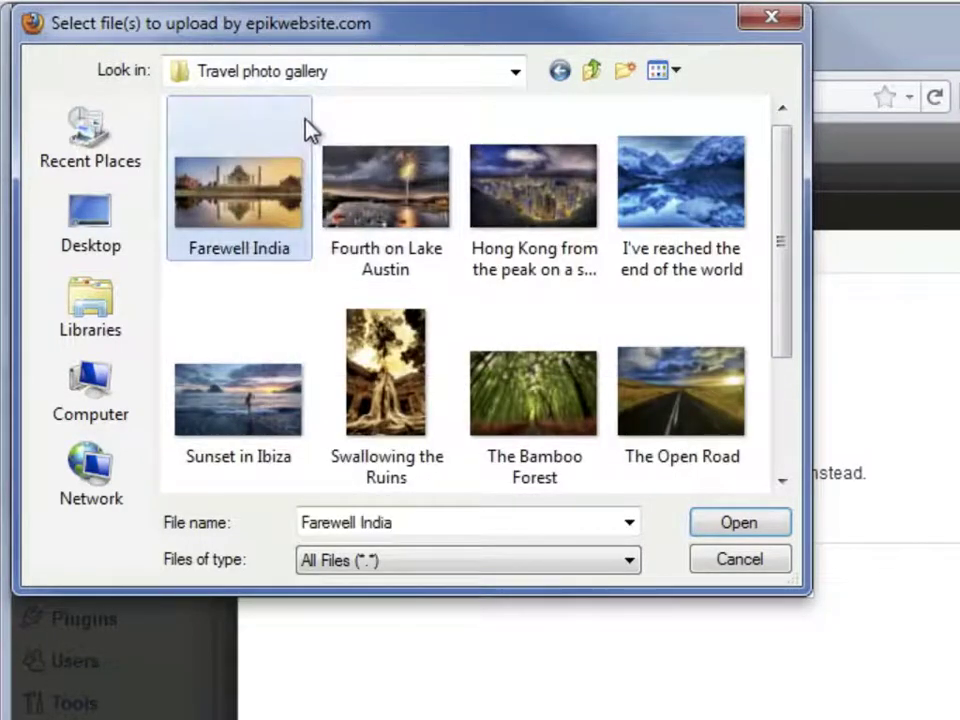
{"action": "left_click", "coordinate": [664, 72]}
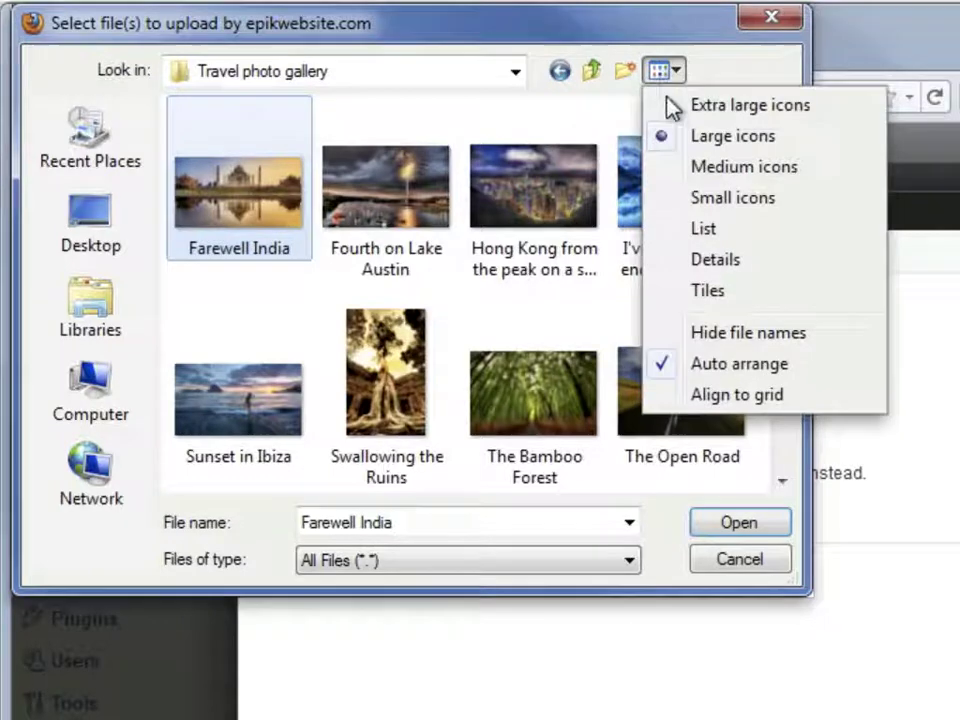
{"action": "left_click", "coordinate": [722, 176]}
{"action": "left_click_drag", "start_coordinate": [714, 368], "coordinate": [192, 143]}
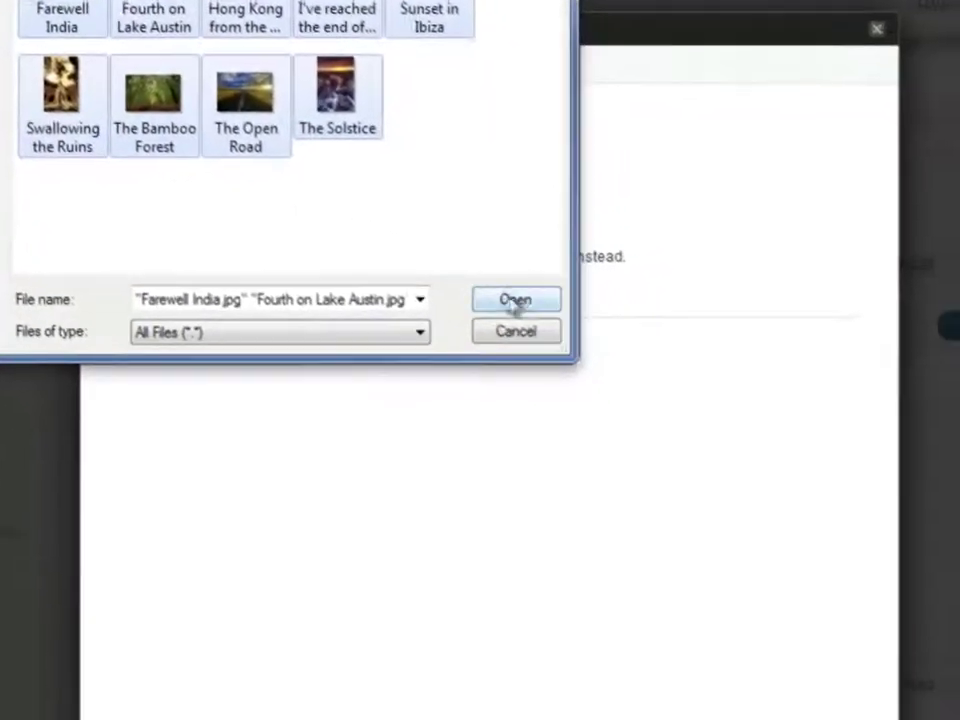
- Upload the nine travel photos and save all changes to the post's gallery
{"action": "left_click", "coordinate": [512, 298]}
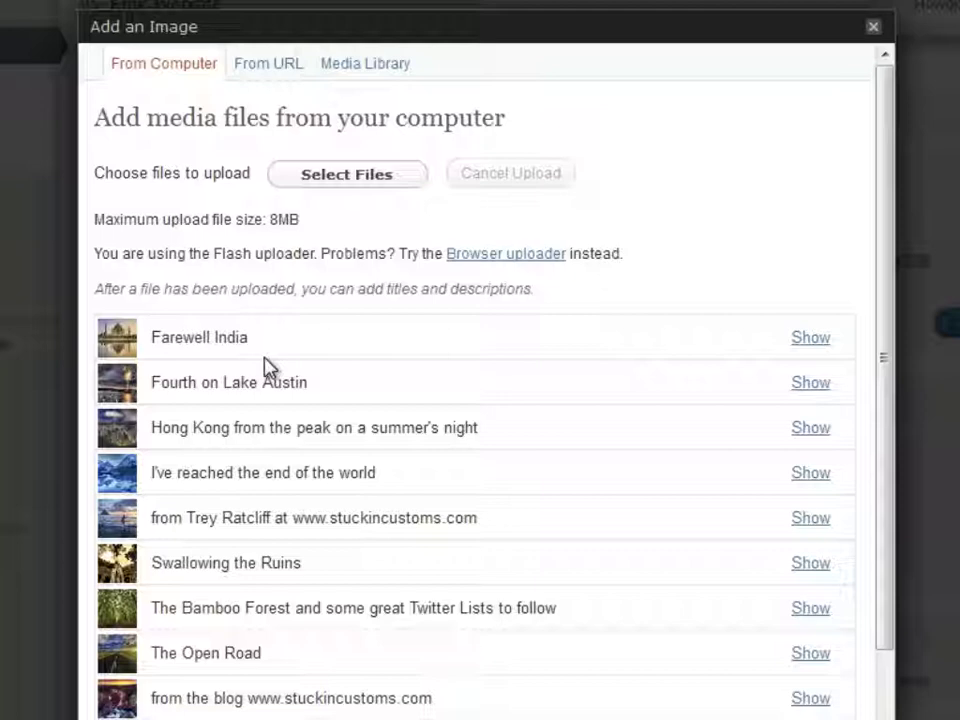
{"action": "scroll", "coordinate": [268, 370], "scroll_direction": "down", "scroll_amount": 2}
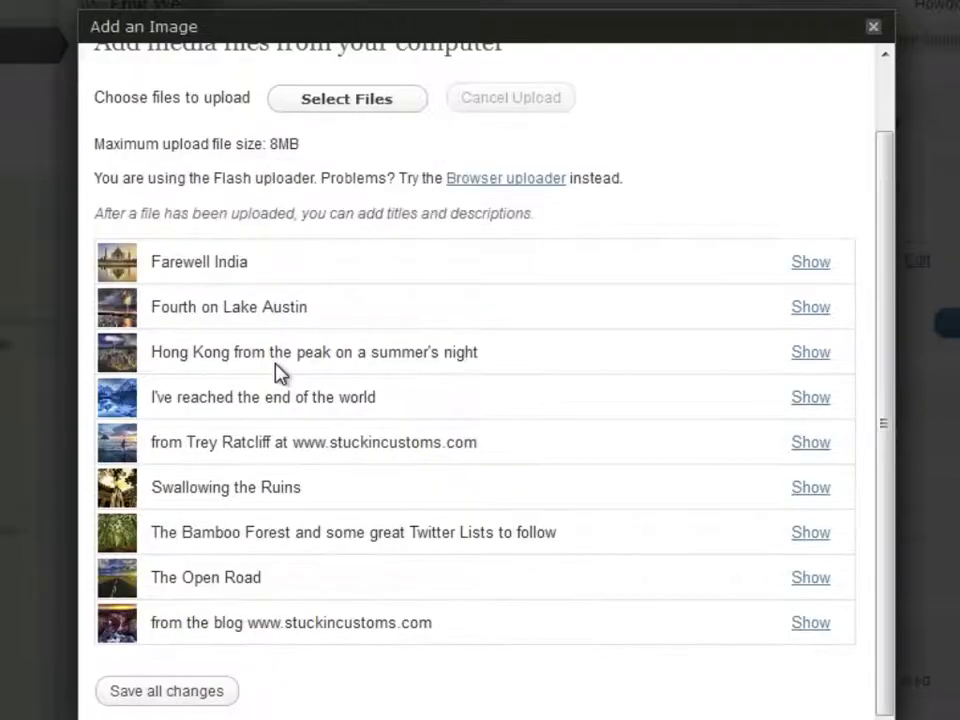
{"action": "left_click", "coordinate": [221, 702]}
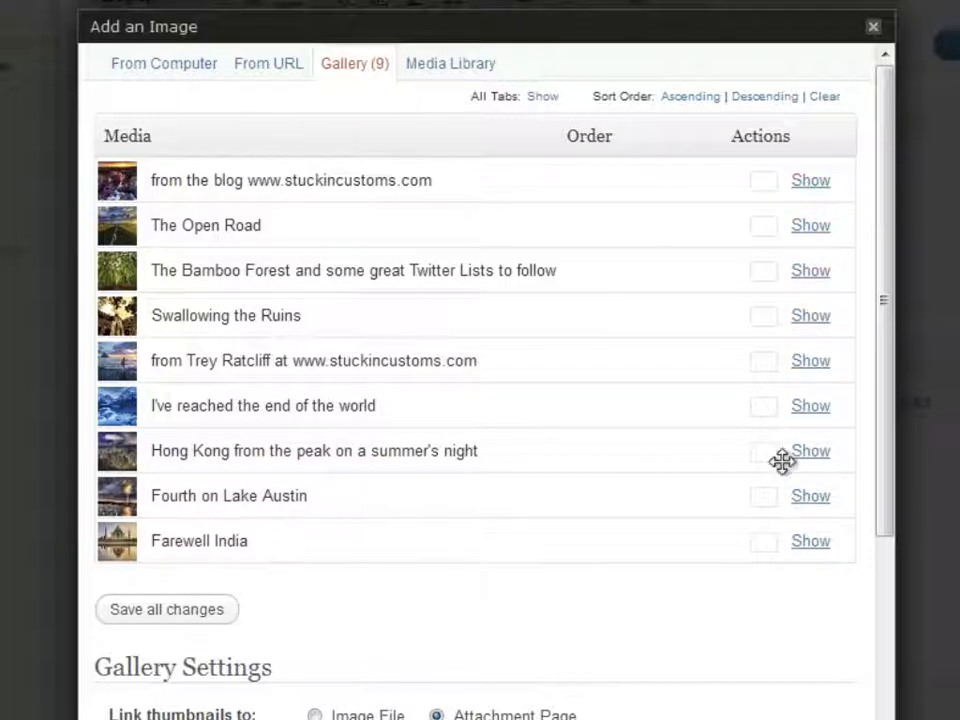
- Caption the Farewell India photo 'Taj Mahal' and paste its Shah Jahan and UNESCO description
{"action": "left_click", "coordinate": [810, 541]}
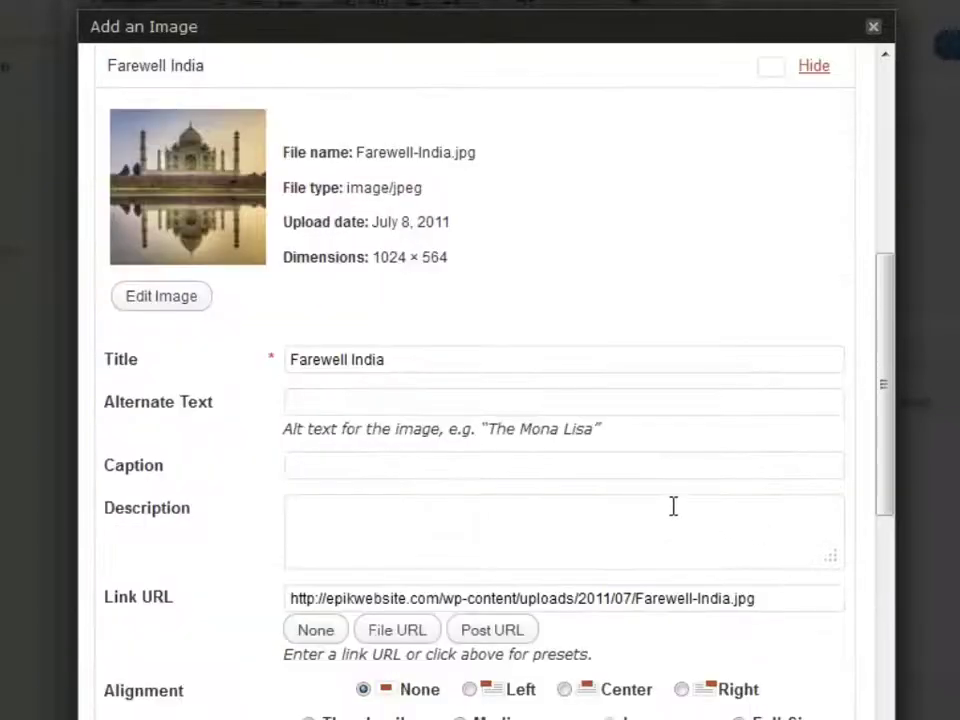
{"action": "left_click", "coordinate": [366, 459]}
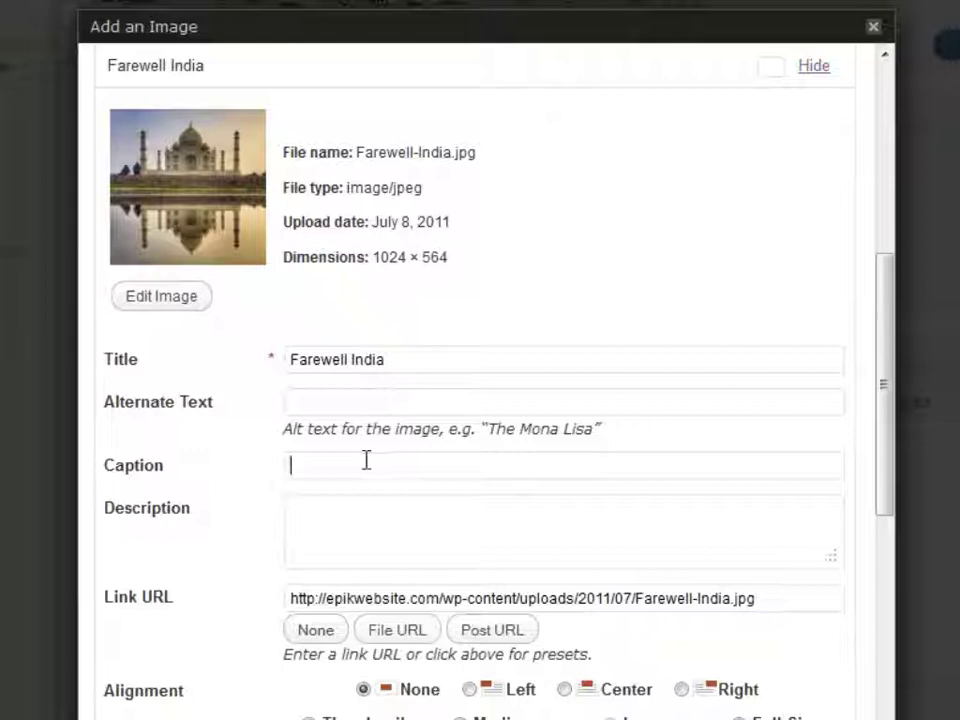
{"action": "type", "text": "Taj Mahal"}
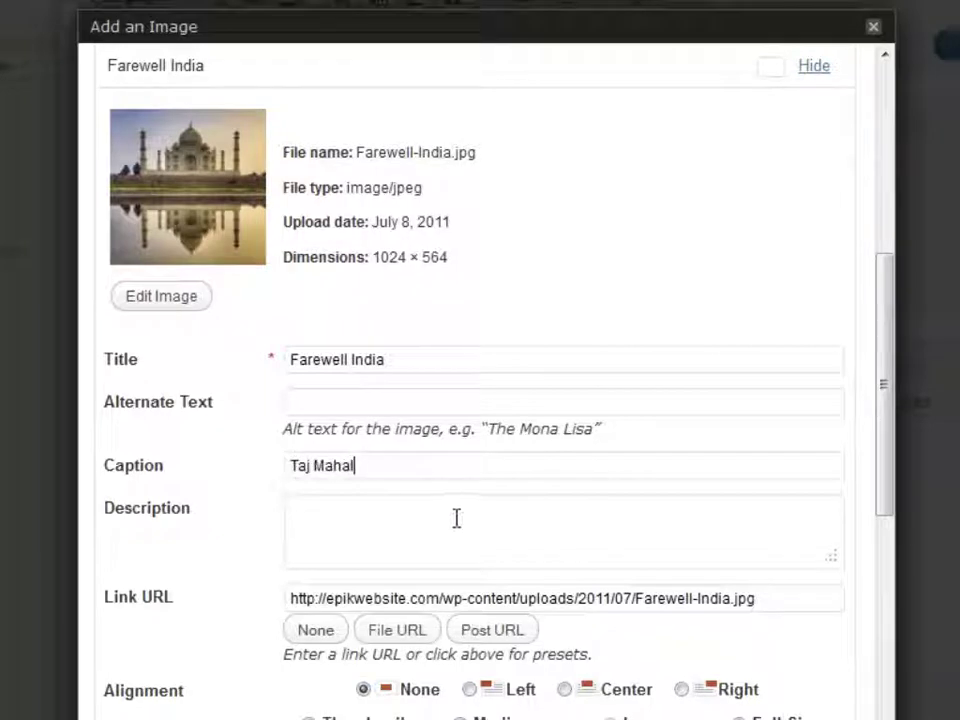
{"action": "left_click", "coordinate": [457, 519]}
{"action": "right_click", "coordinate": [460, 520]}
{"action": "left_click", "coordinate": [529, 626]}
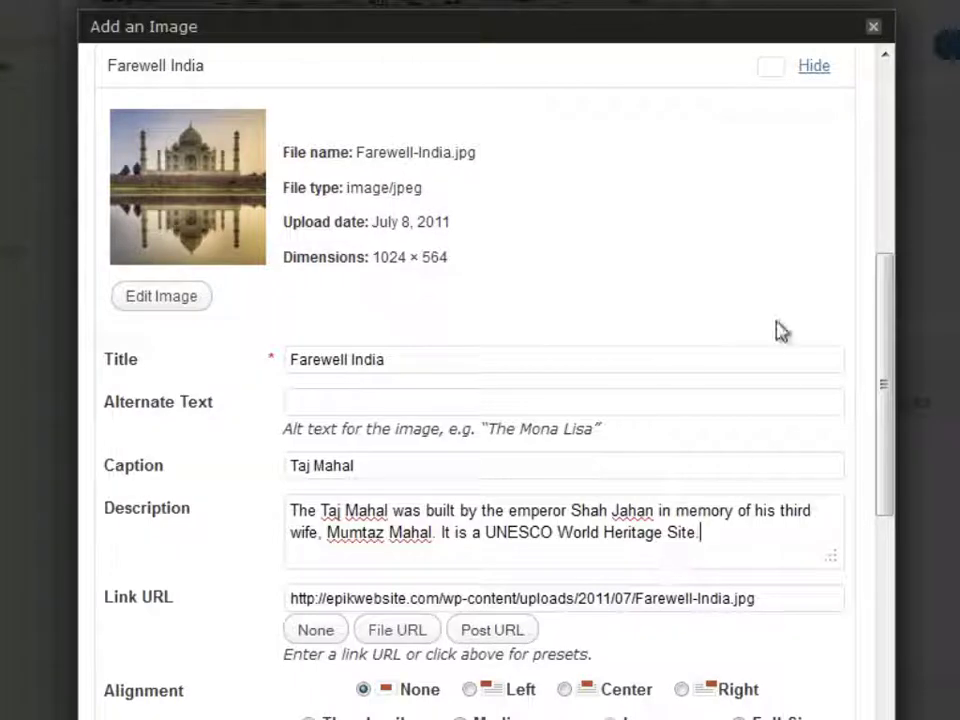
{"action": "left_click", "coordinate": [818, 67]}
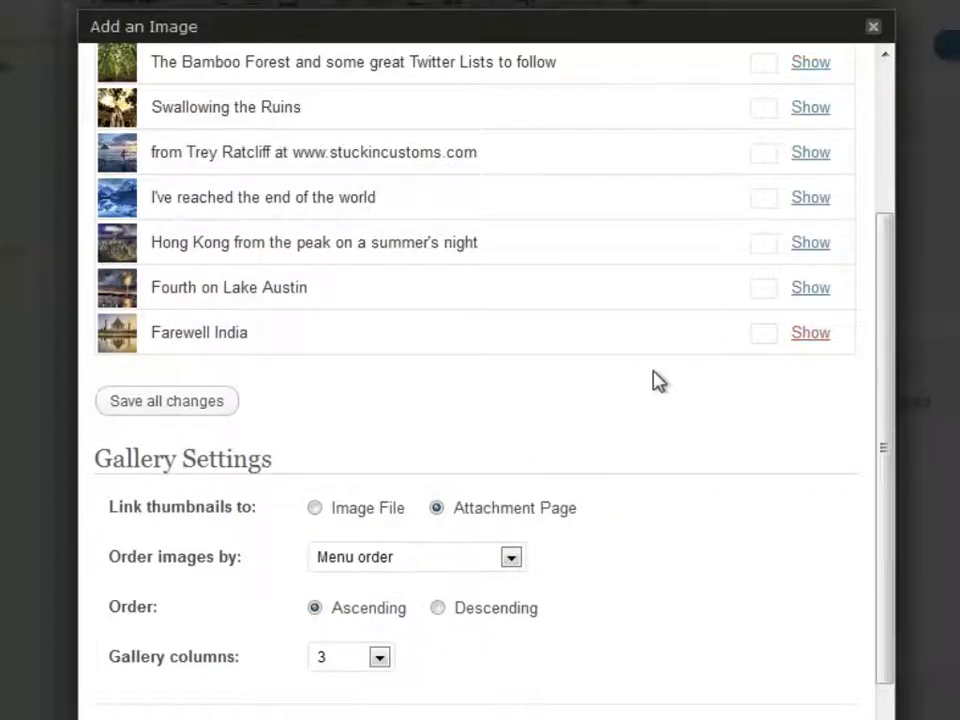
- Drag the Farewell India photo to the top of the gallery order
{"action": "scroll", "coordinate": [651, 392], "scroll_direction": "up", "scroll_amount": 4}
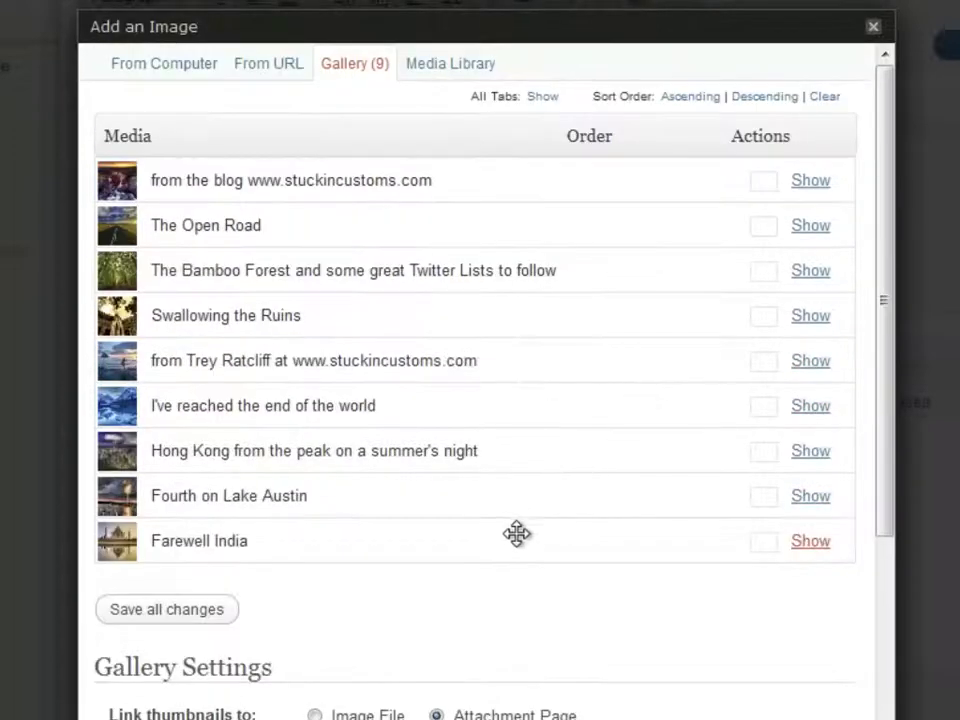
{"action": "left_click_drag", "start_coordinate": [512, 540], "coordinate": [510, 170]}
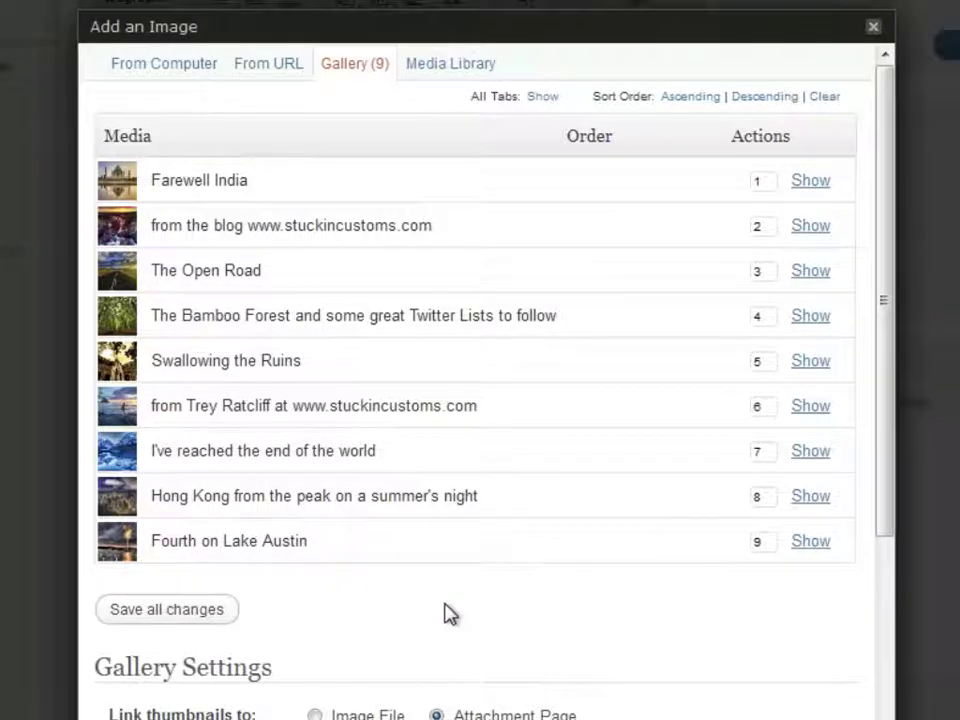
{"action": "scroll", "coordinate": [447, 613], "scroll_direction": "down", "scroll_amount": 3}
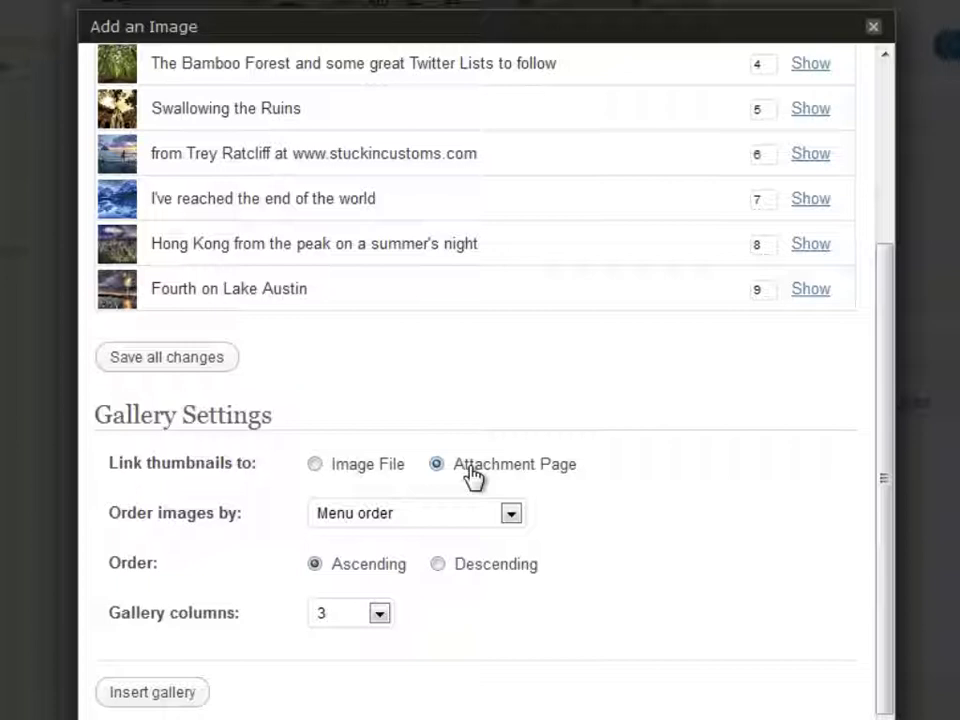
- Keep gallery images in menu order ascending, in 3 columns, linking to attachment pages
{"action": "left_click", "coordinate": [492, 516]}
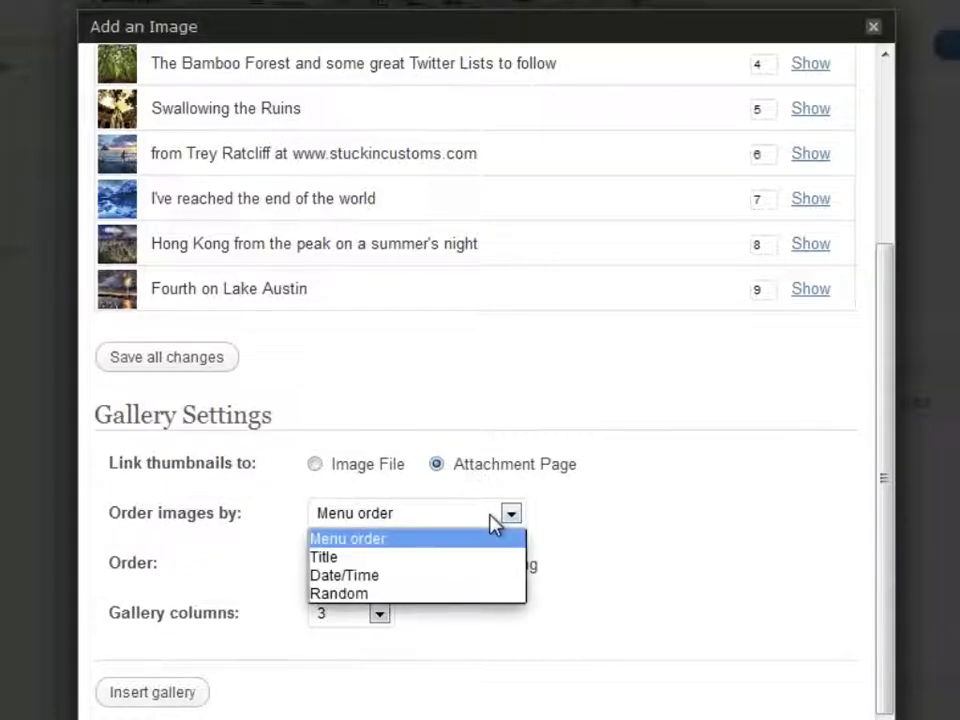
{"action": "left_click", "coordinate": [492, 518]}
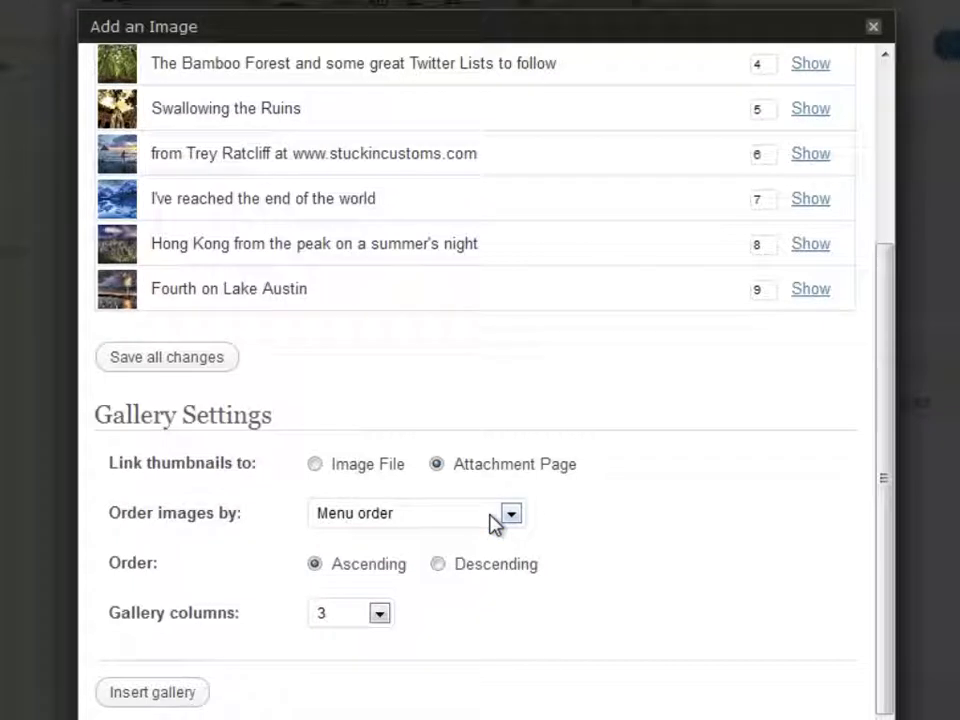
{"action": "left_click", "coordinate": [354, 626]}
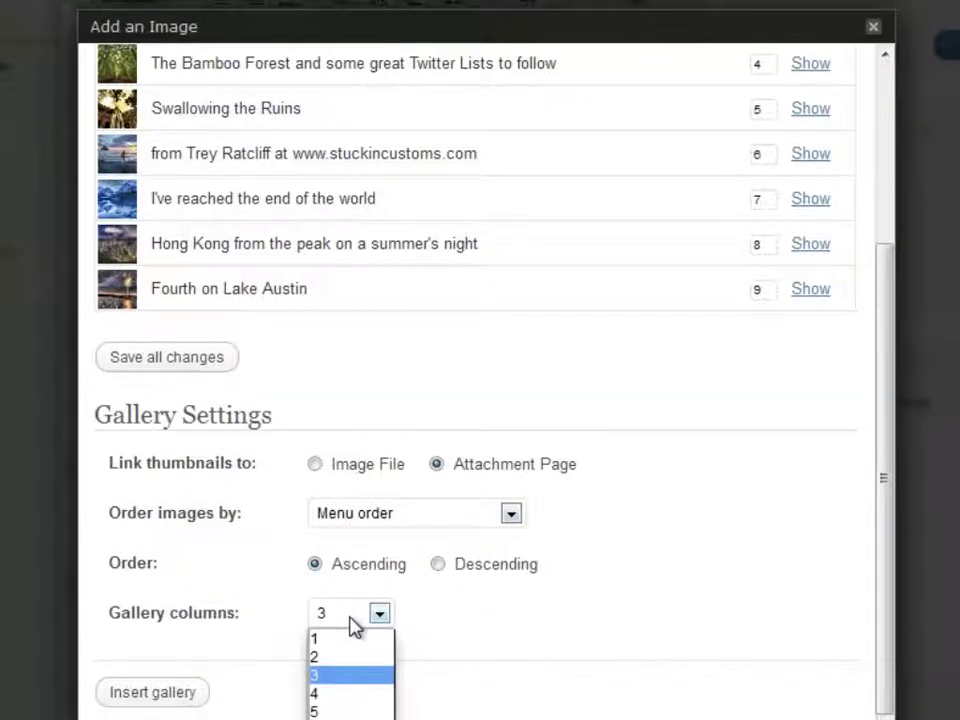
{"action": "left_click", "coordinate": [351, 619]}
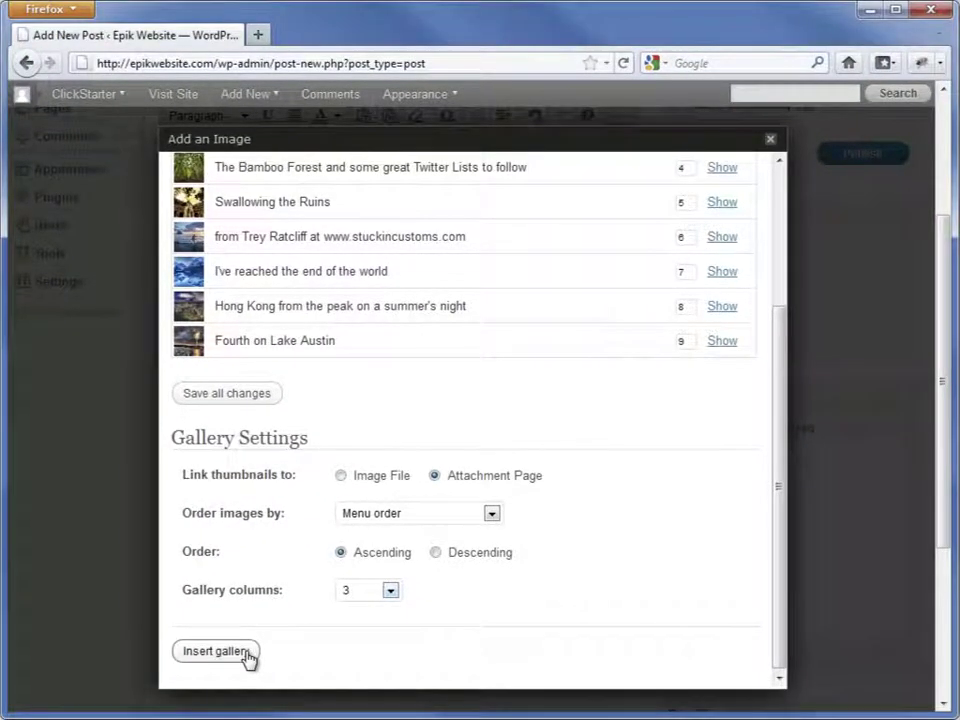
- Insert the nine-photo gallery into 'Travel Photos Gallery' and publish the post
{"action": "left_click", "coordinate": [247, 655]}
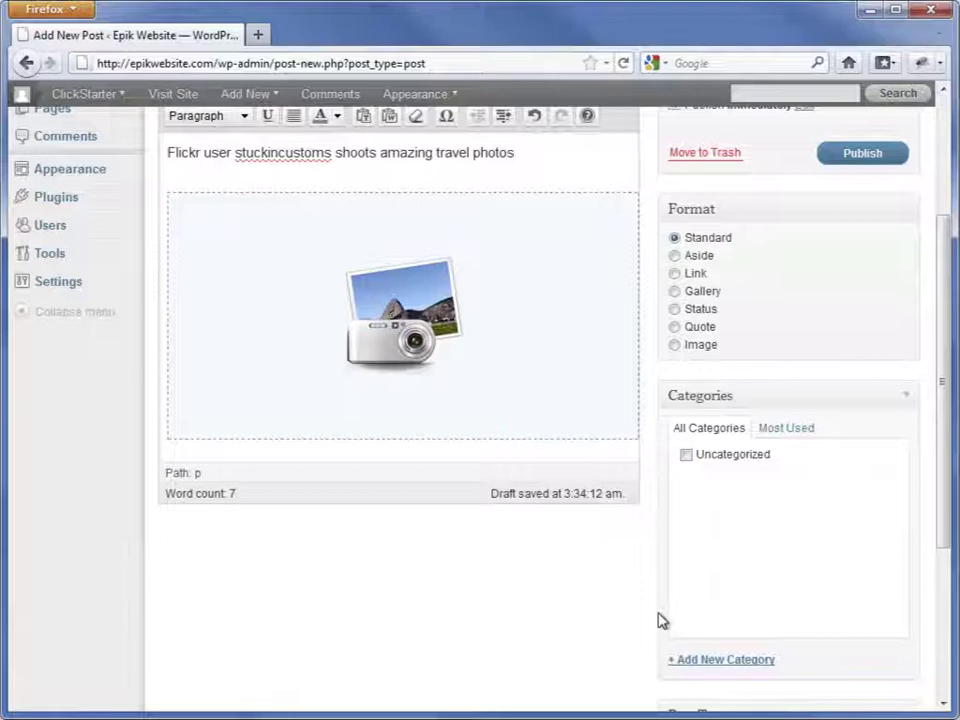
{"action": "scroll", "coordinate": [655, 621], "scroll_direction": "up", "scroll_amount": 4}
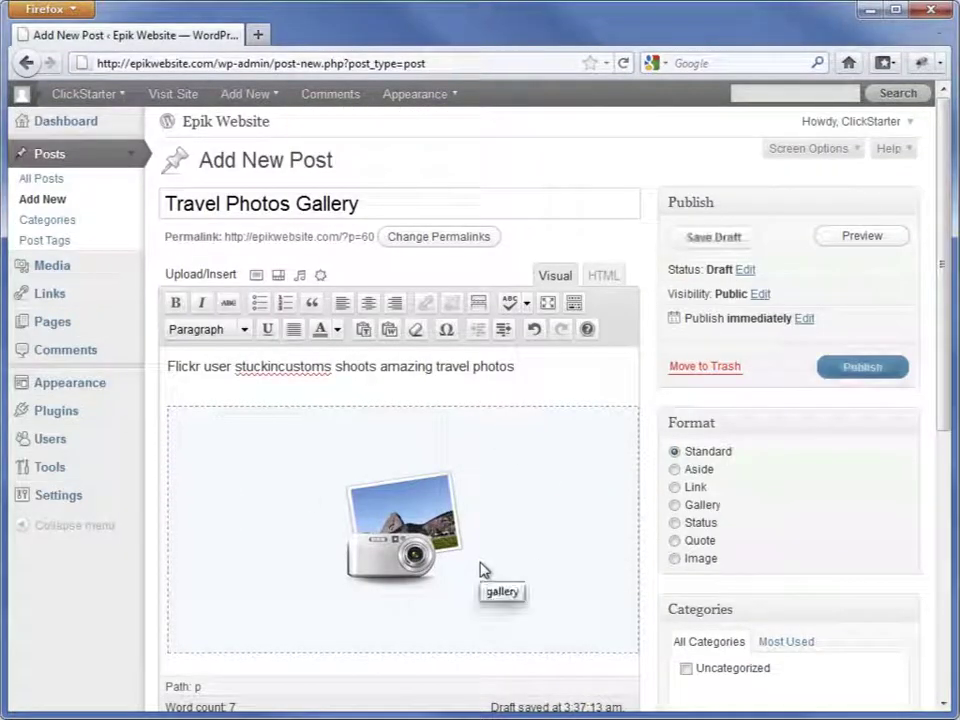
{"action": "left_click", "coordinate": [858, 385]}
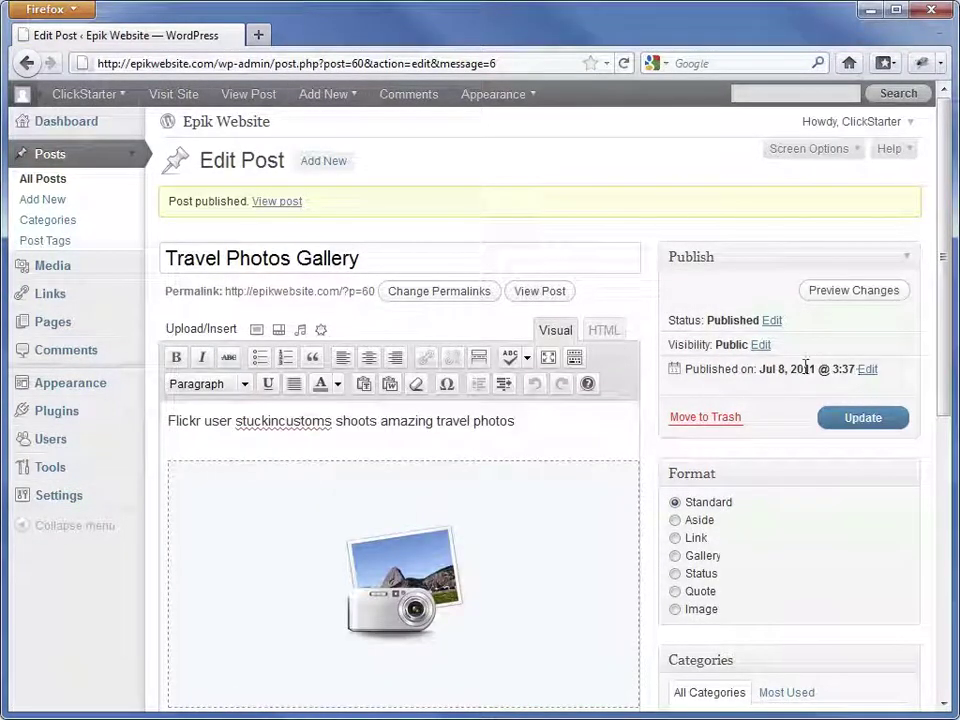
- View the published post and scroll through its three-column photo grid
{"action": "left_click", "coordinate": [280, 203]}
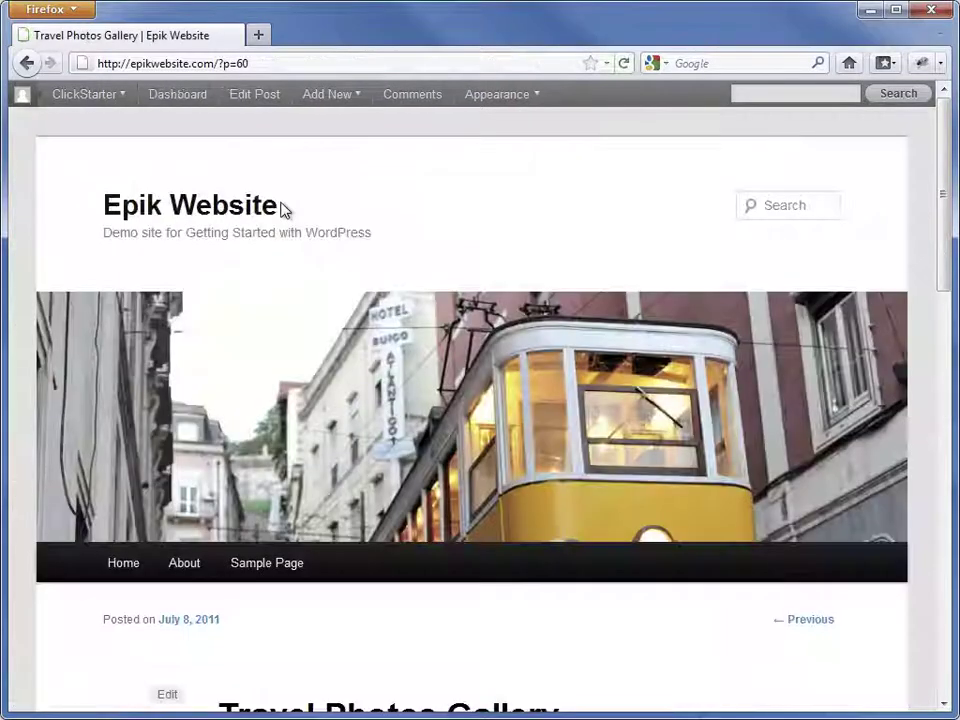
{"action": "scroll", "coordinate": [544, 336], "scroll_direction": "down", "scroll_amount": 4}
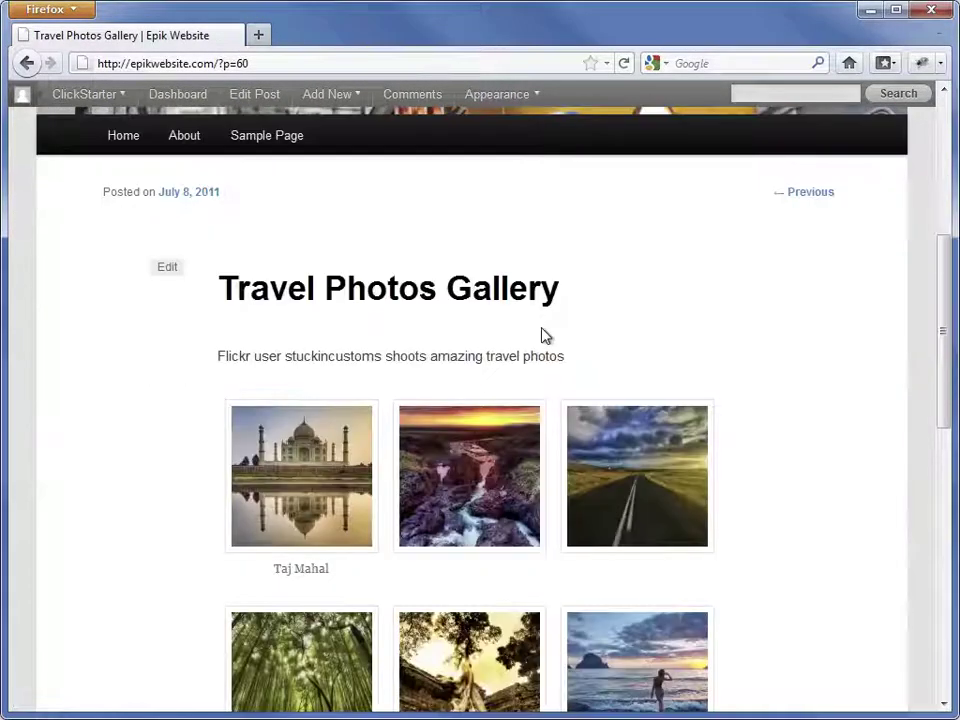
{"action": "scroll", "coordinate": [544, 336], "scroll_direction": "down", "scroll_amount": 1}
{"action": "scroll", "coordinate": [741, 272], "scroll_direction": "down", "scroll_amount": 3}
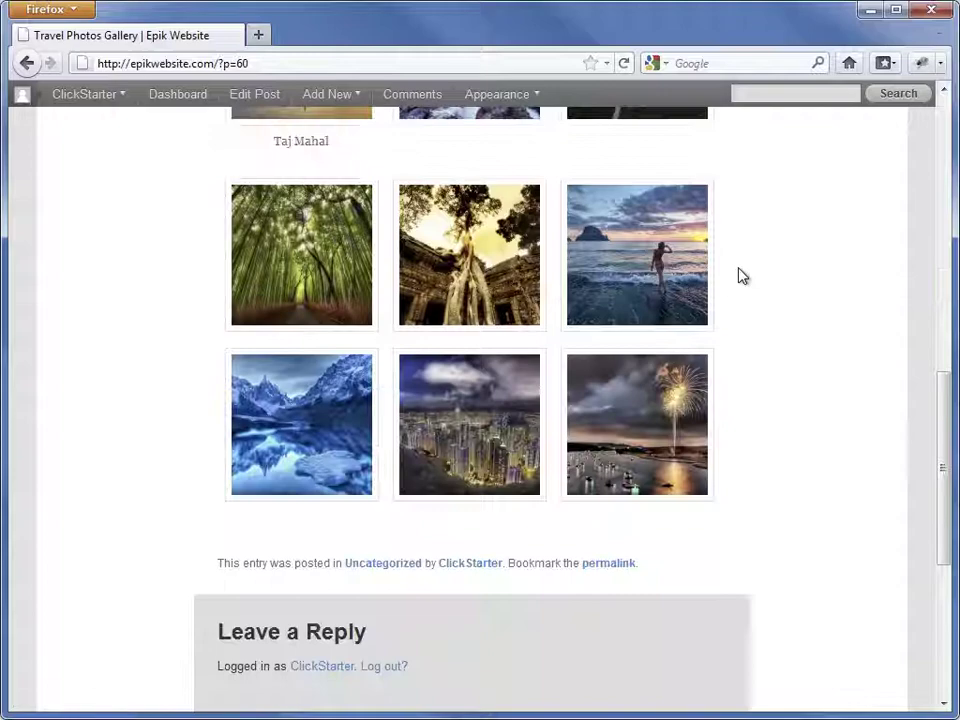
{"action": "scroll", "coordinate": [741, 274], "scroll_direction": "up", "scroll_amount": 1}
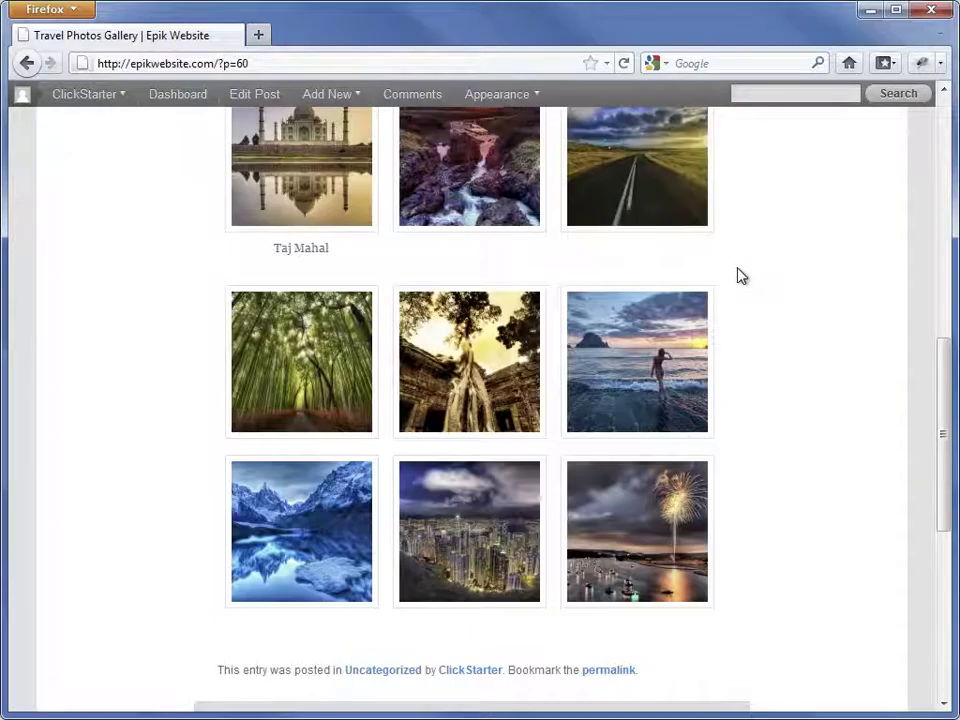
- Open the Taj Mahal photo's attachment page and scroll down to its caption
{"action": "left_click", "coordinate": [332, 229]}
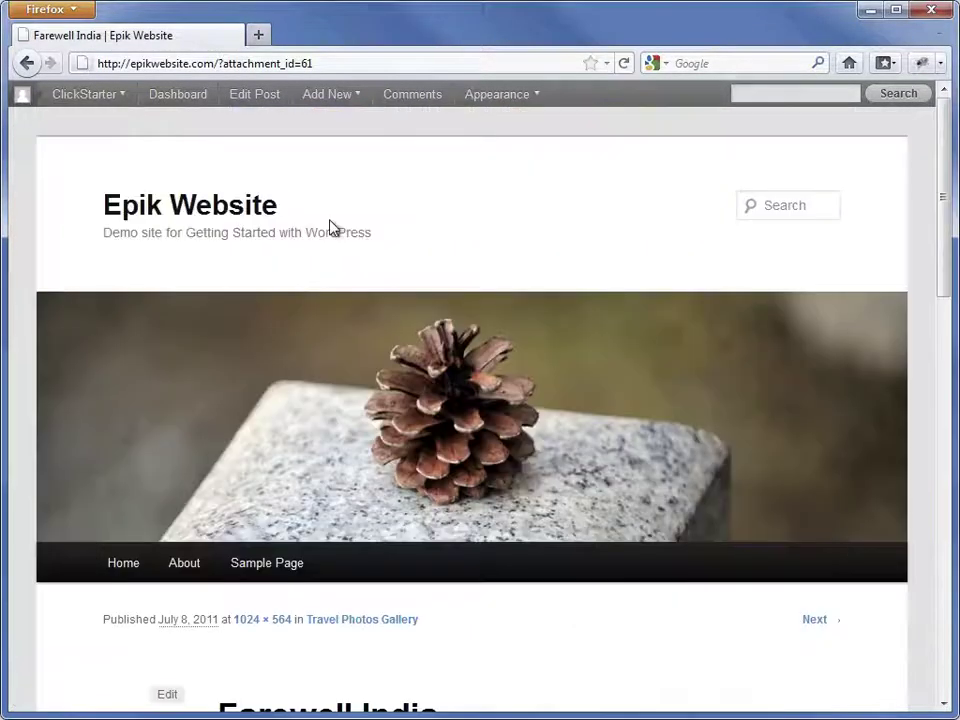
{"action": "scroll", "coordinate": [613, 387], "scroll_direction": "down", "scroll_amount": 4}
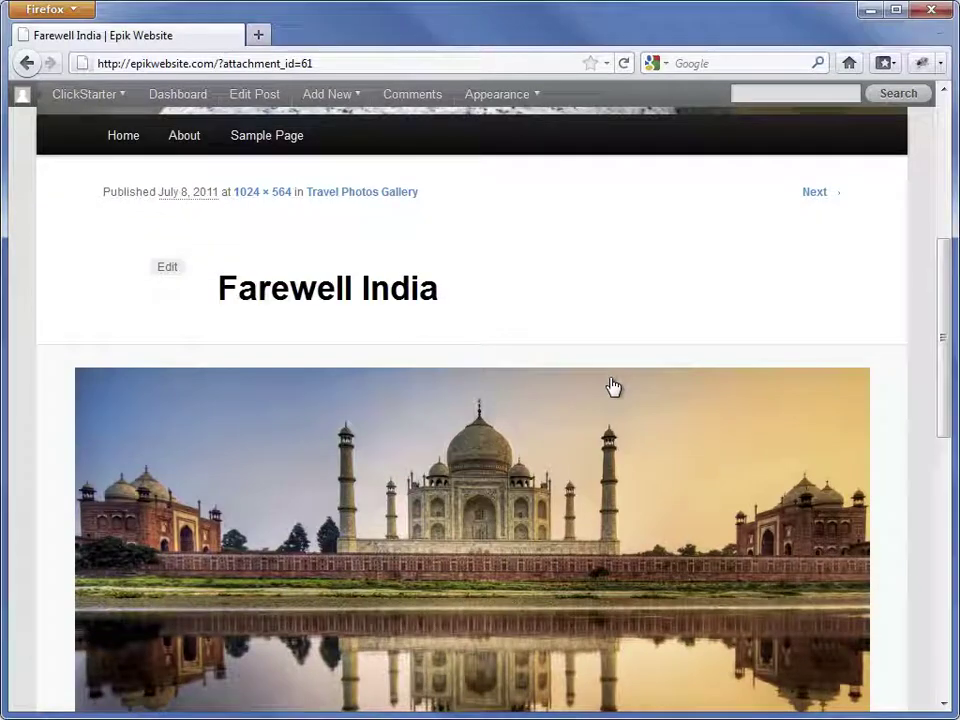
{"action": "scroll", "coordinate": [613, 387], "scroll_direction": "down", "scroll_amount": 2}
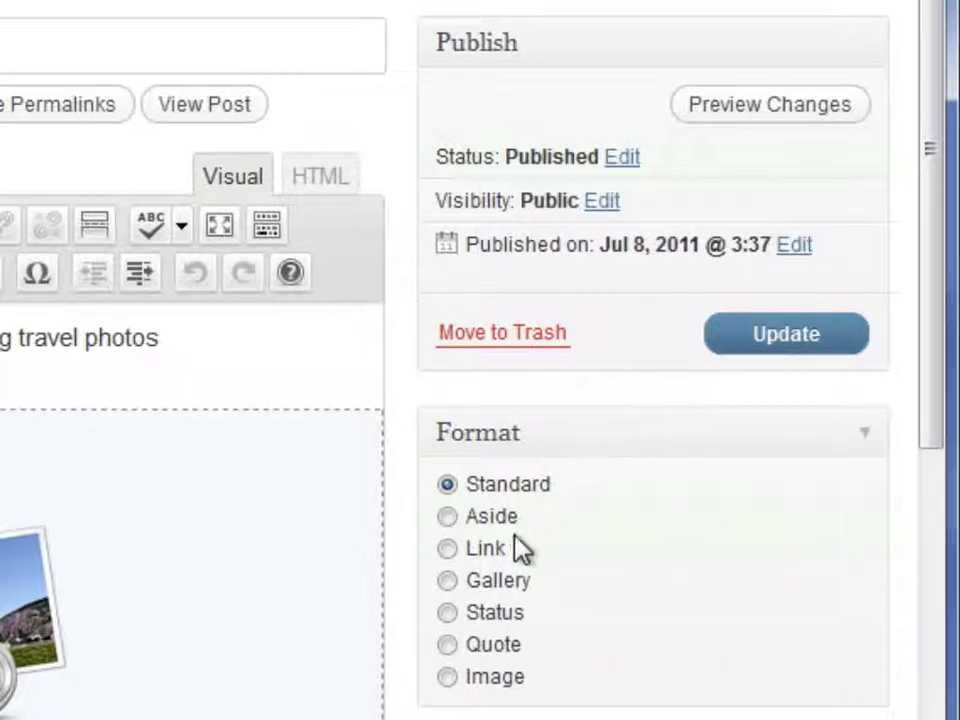
- Switch 'Travel Photos Gallery' to the Gallery format, update it, and visit the home page
{"action": "left_click", "coordinate": [487, 580]}
{"action": "left_click", "coordinate": [754, 345]}
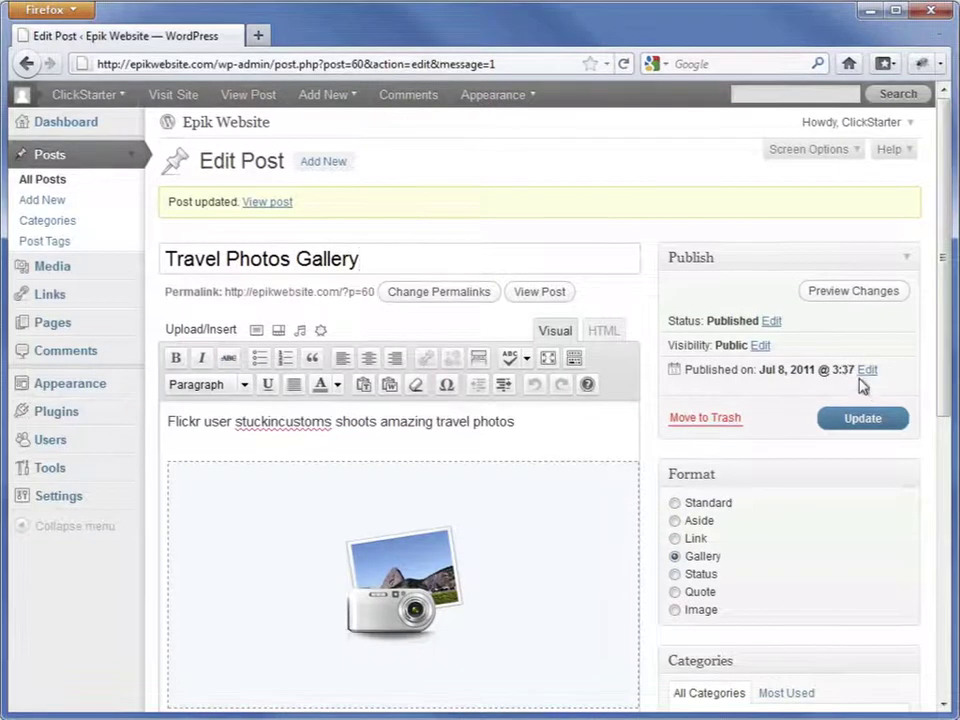
{"action": "left_click", "coordinate": [170, 96]}
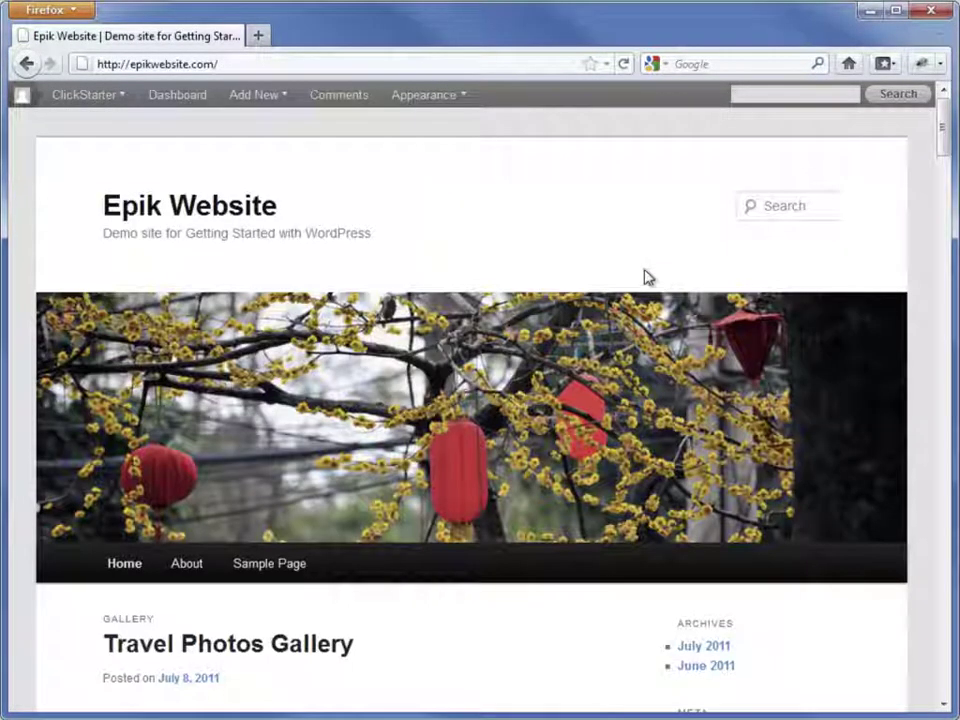
- Review the front page, then view the Travel Photos Gallery post's nine-photo, three-column grid
{"action": "scroll", "coordinate": [645, 277], "scroll_direction": "down", "scroll_amount": 5}
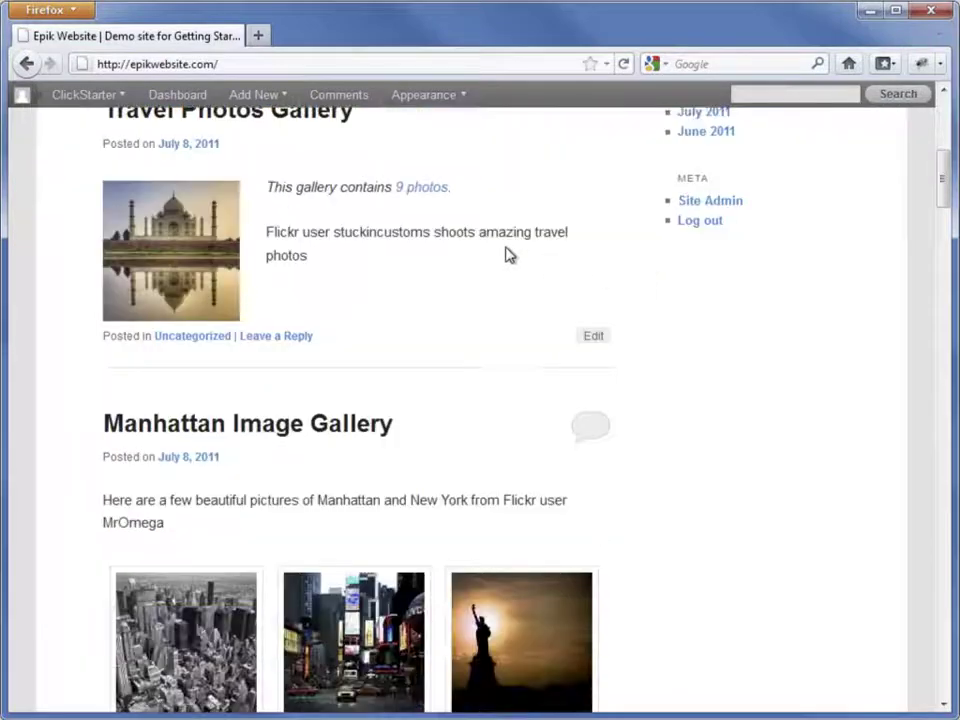
{"action": "scroll", "coordinate": [508, 253], "scroll_direction": "up", "scroll_amount": 1}
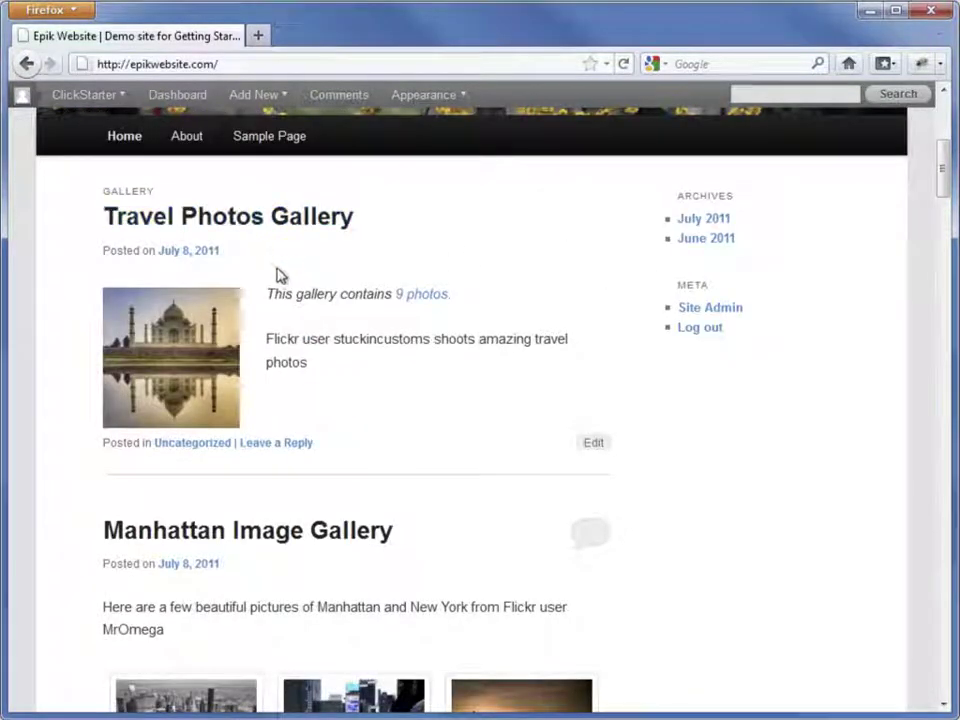
{"action": "scroll", "coordinate": [281, 360], "scroll_direction": "down", "scroll_amount": 2}
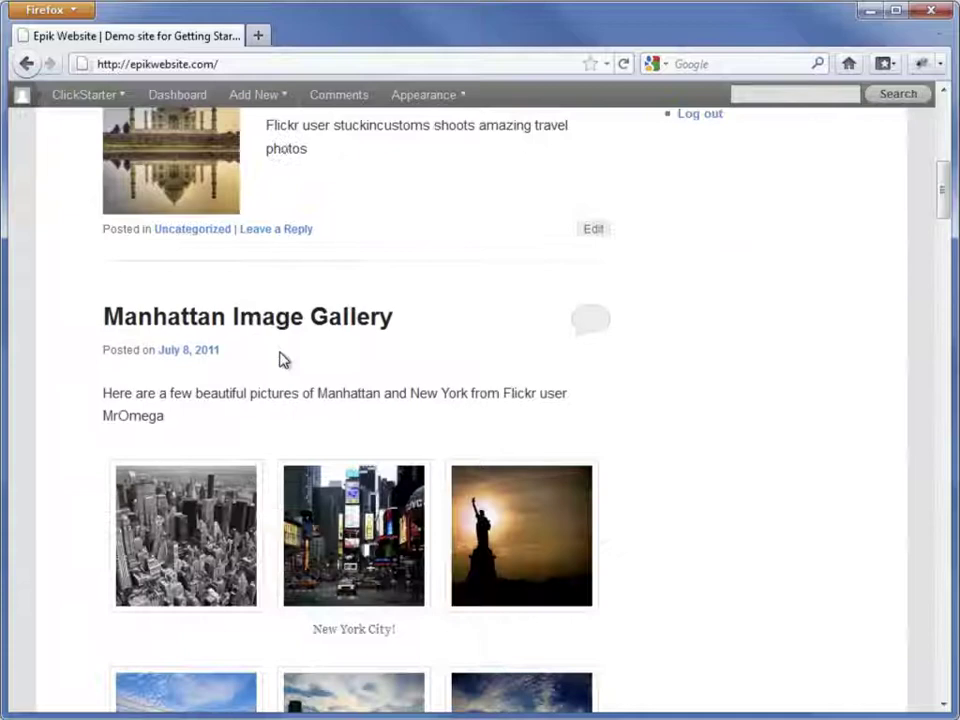
{"action": "scroll", "coordinate": [281, 360], "scroll_direction": "down", "scroll_amount": 1}
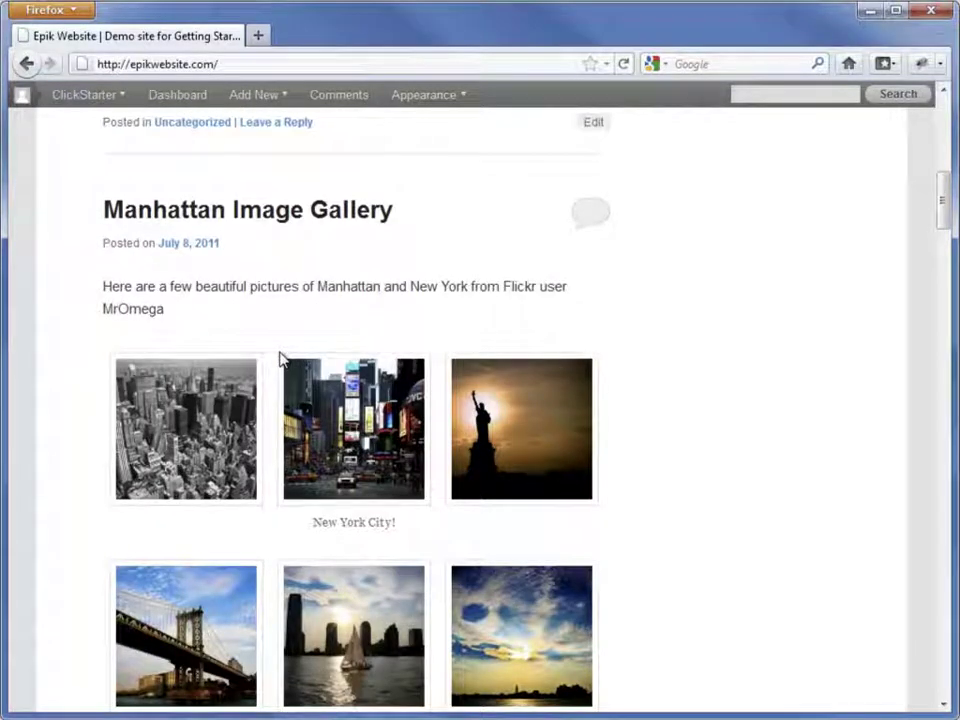
{"action": "scroll", "coordinate": [294, 347], "scroll_direction": "up", "scroll_amount": 3}
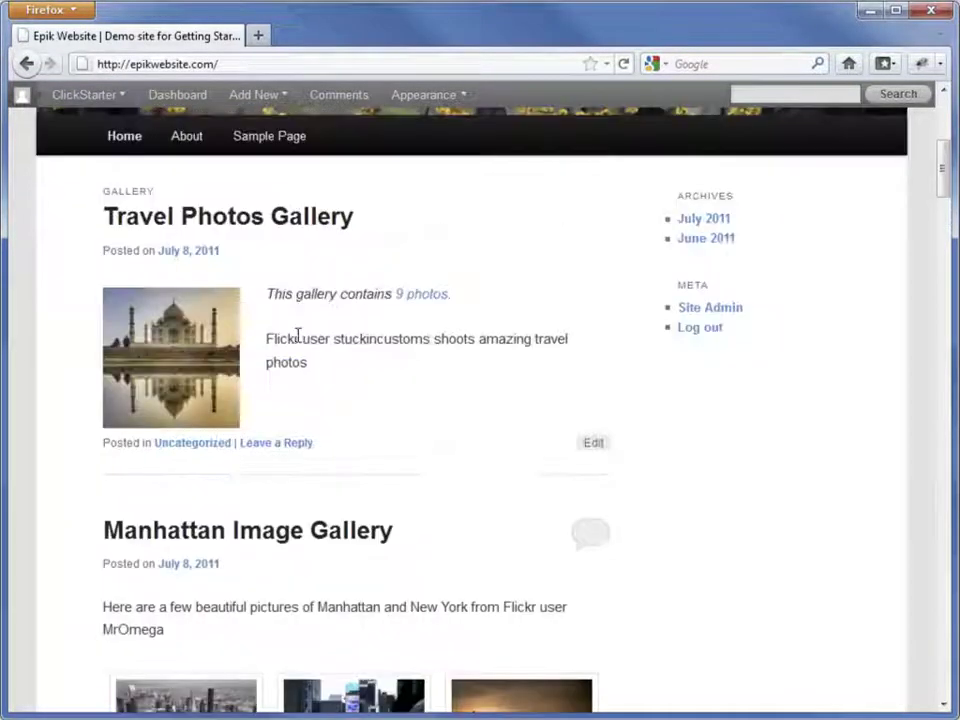
{"action": "left_click", "coordinate": [287, 224]}
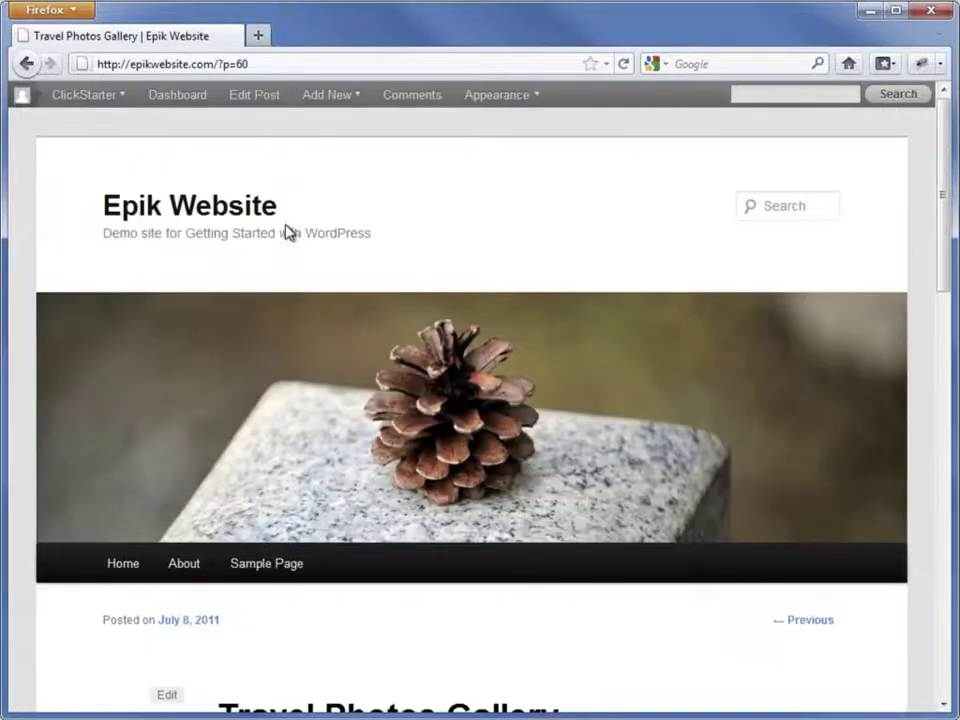
{"action": "scroll", "coordinate": [658, 456], "scroll_direction": "down", "scroll_amount": 7}
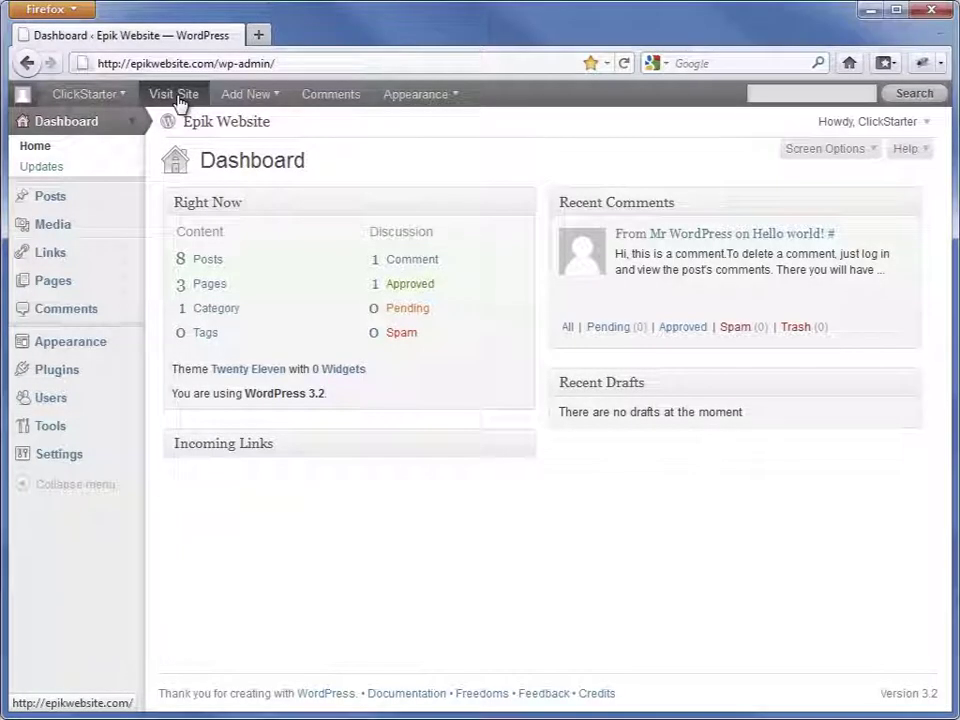
- Browse the Media Library's 19 items, including the uploaded travel photos
{"action": "left_click", "coordinate": [132, 226]}
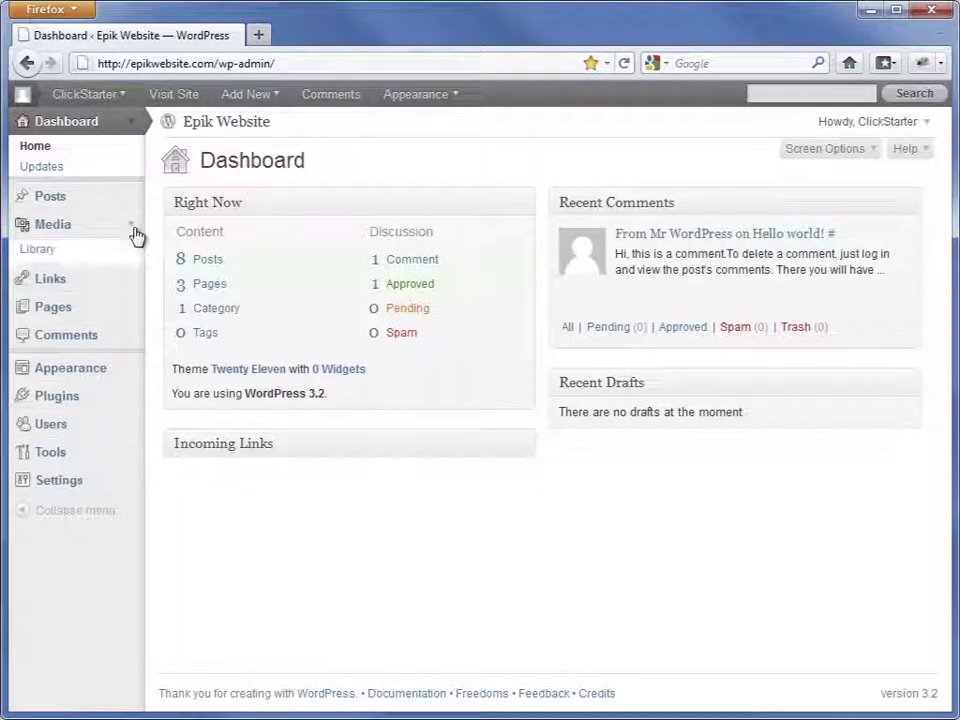
{"action": "left_click", "coordinate": [60, 252]}
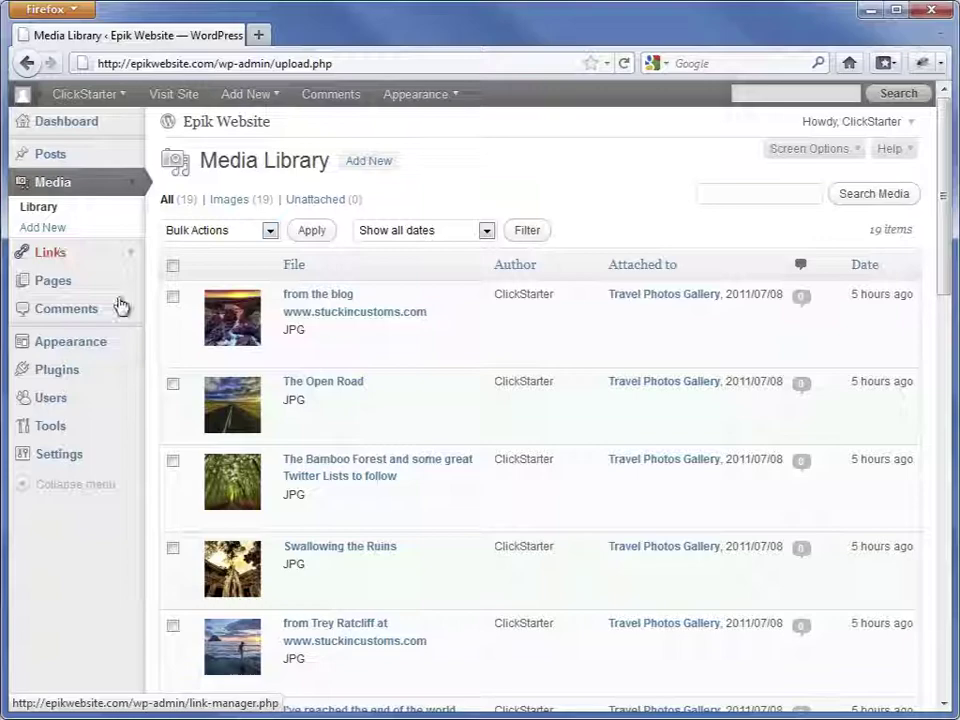
{"action": "scroll", "coordinate": [358, 355], "scroll_direction": "down", "scroll_amount": 7}
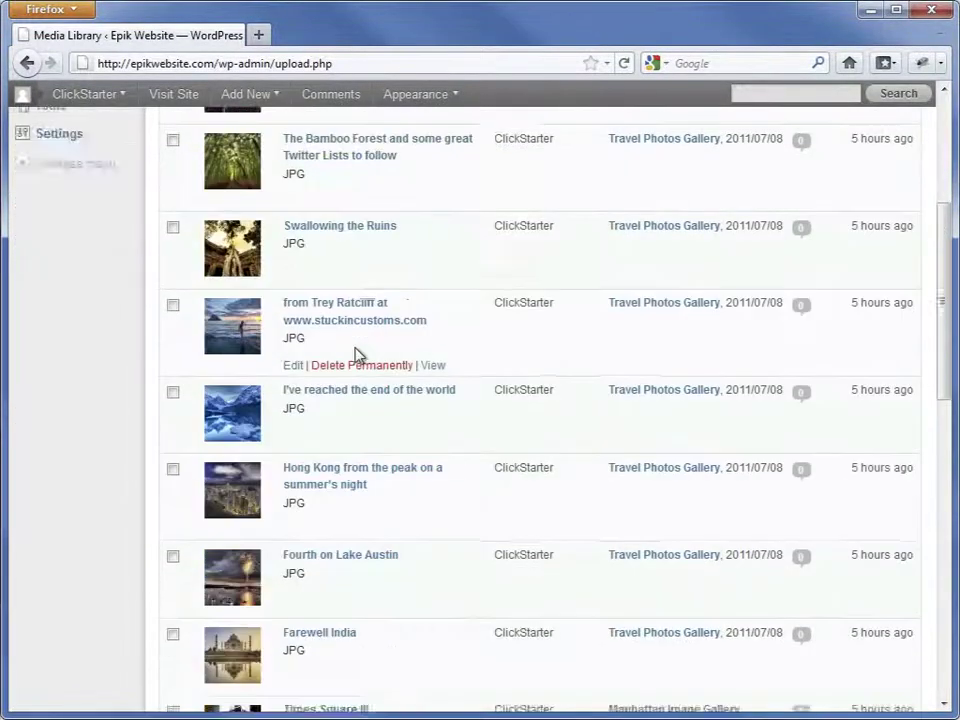
{"action": "scroll", "coordinate": [358, 355], "scroll_direction": "up", "scroll_amount": 2}
{"action": "scroll", "coordinate": [358, 355], "scroll_direction": "up", "scroll_amount": 5}
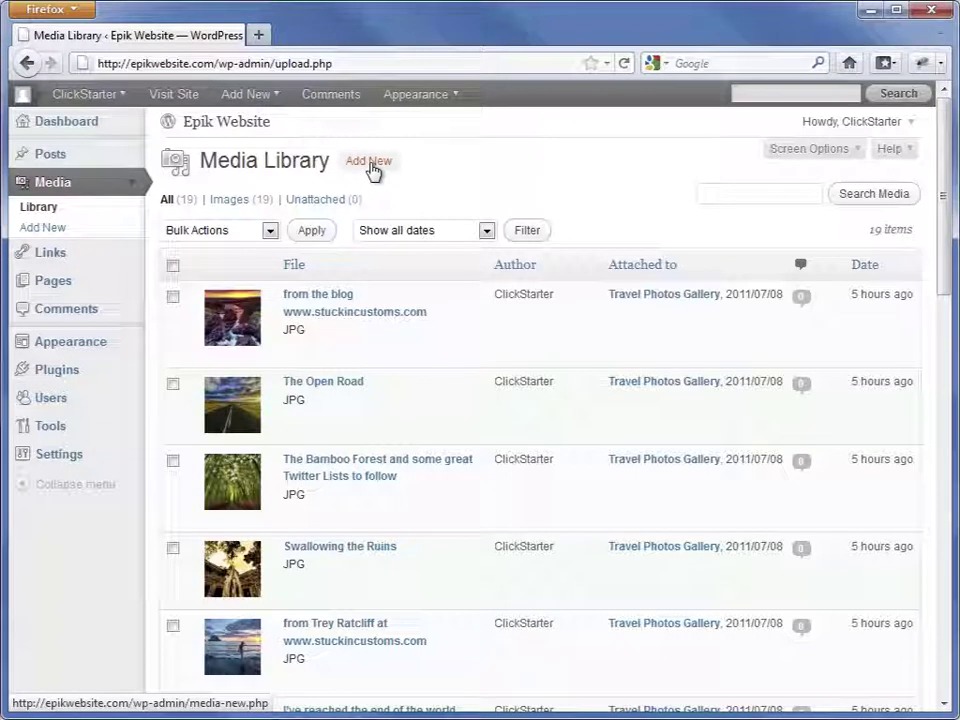
- Show Media Settings with thumbnail 150×150, medium 300×300 and large 1024×1024 sizes
{"action": "left_click", "coordinate": [132, 457]}
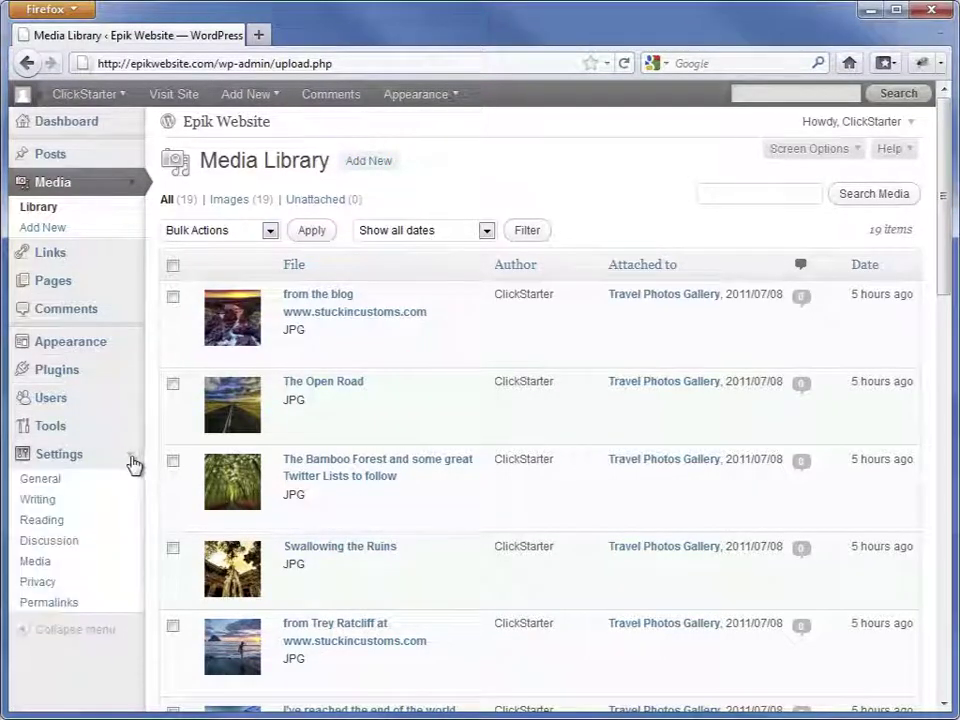
{"action": "left_click", "coordinate": [64, 566]}
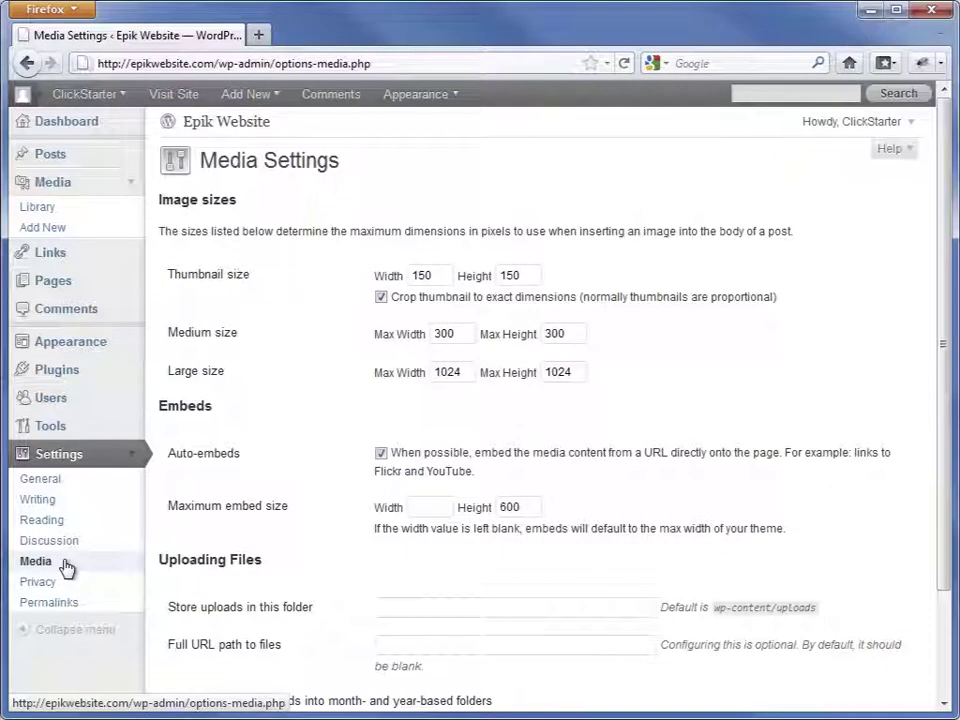